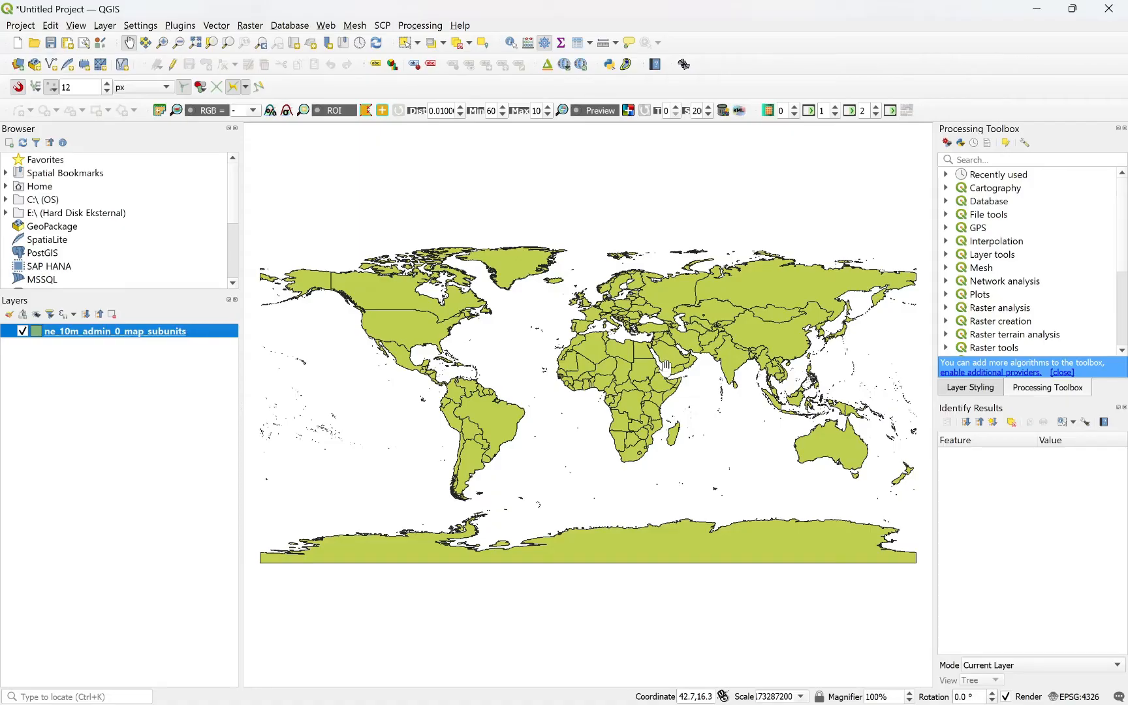
- Examine the population estimates (POP_EST) in the attribute table of the ne_10m_admin_0_map_subunits layer
right_click(38, 341)
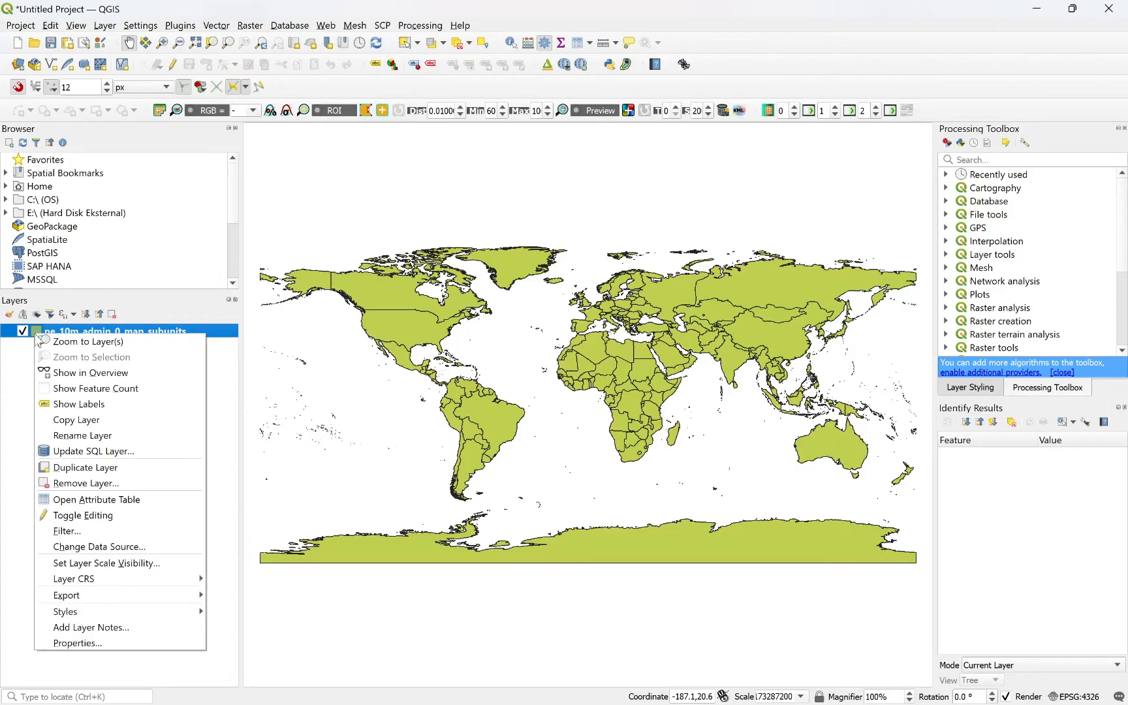
left_click(72, 504)
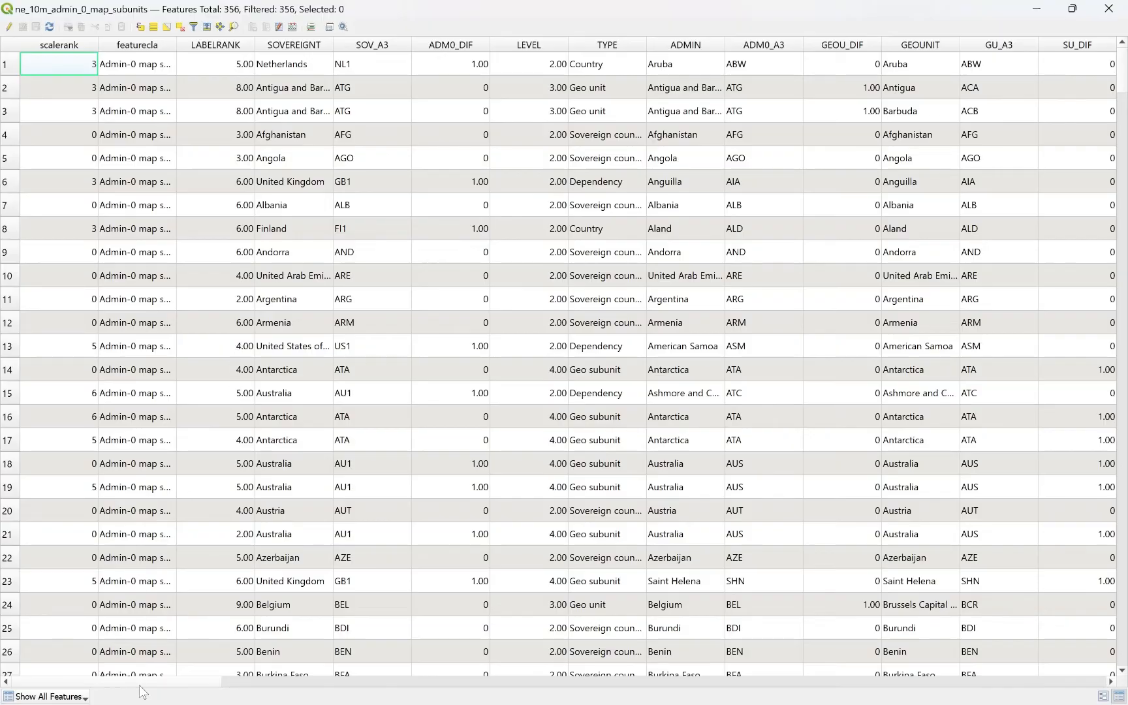
left_click_drag(140, 682, 526, 679)
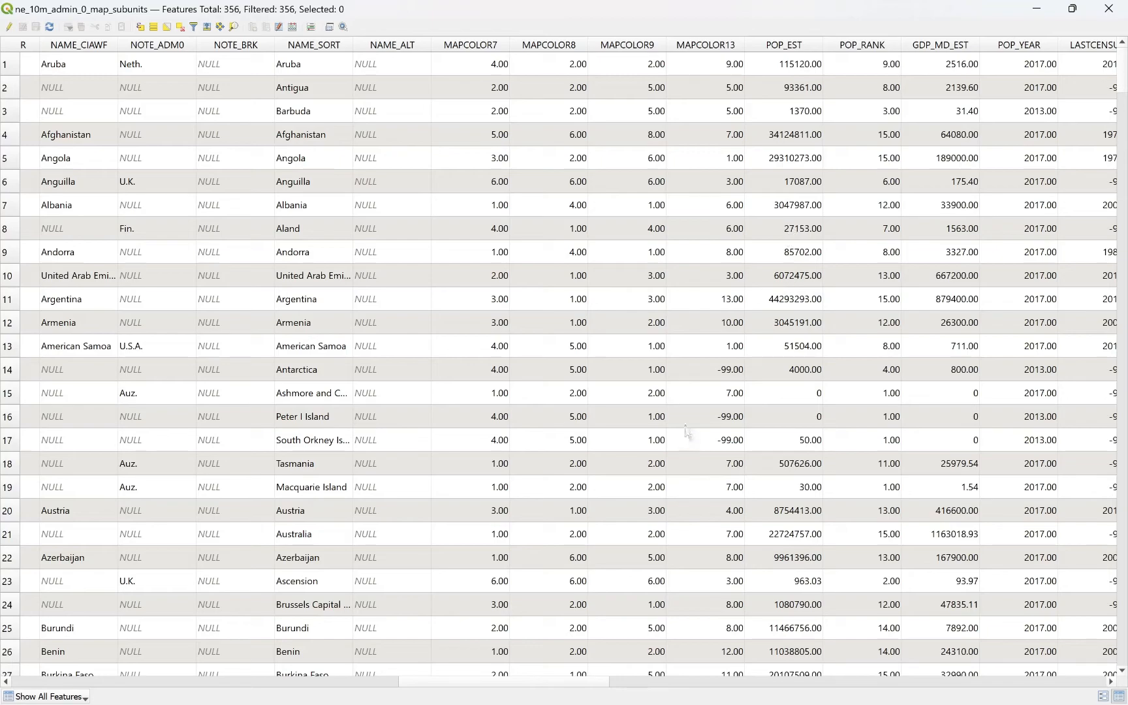
scroll(686, 431, "down", 15)
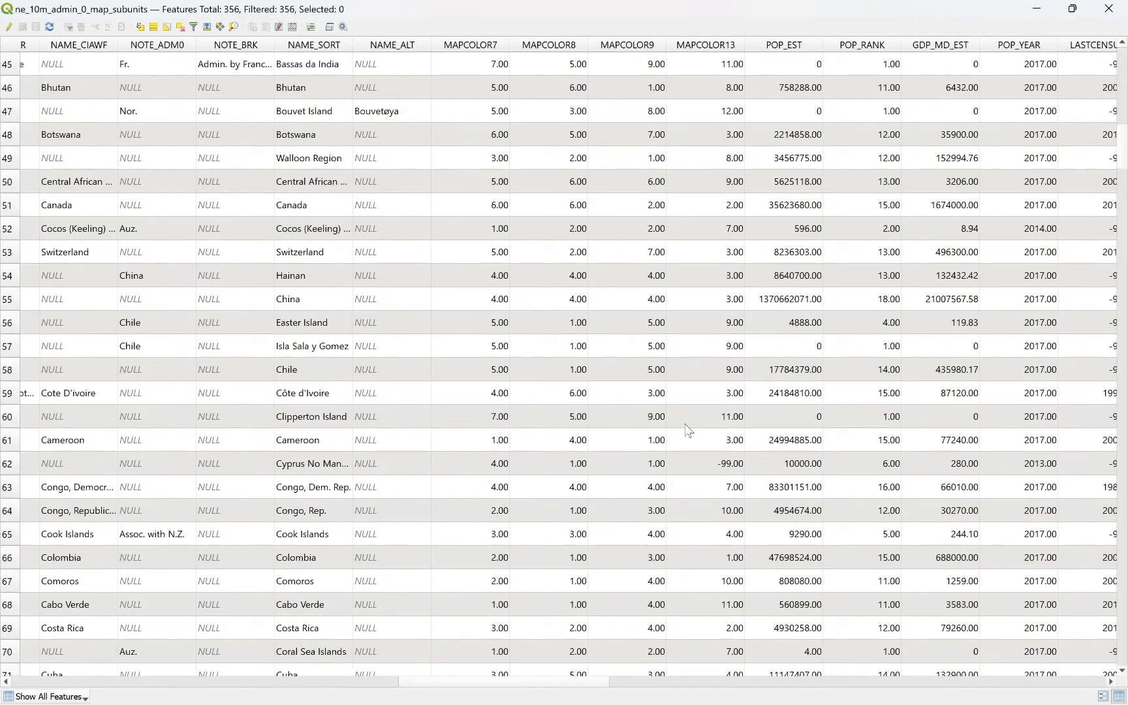
scroll(685, 429, "down", 5)
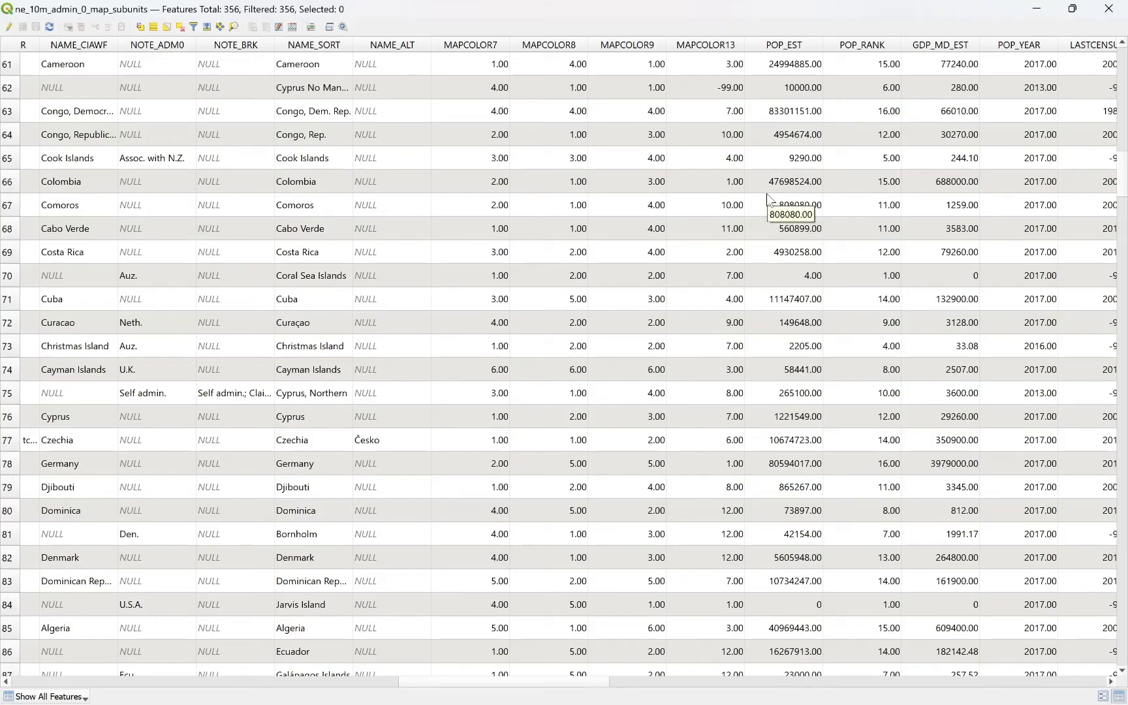
left_click(1035, 9)
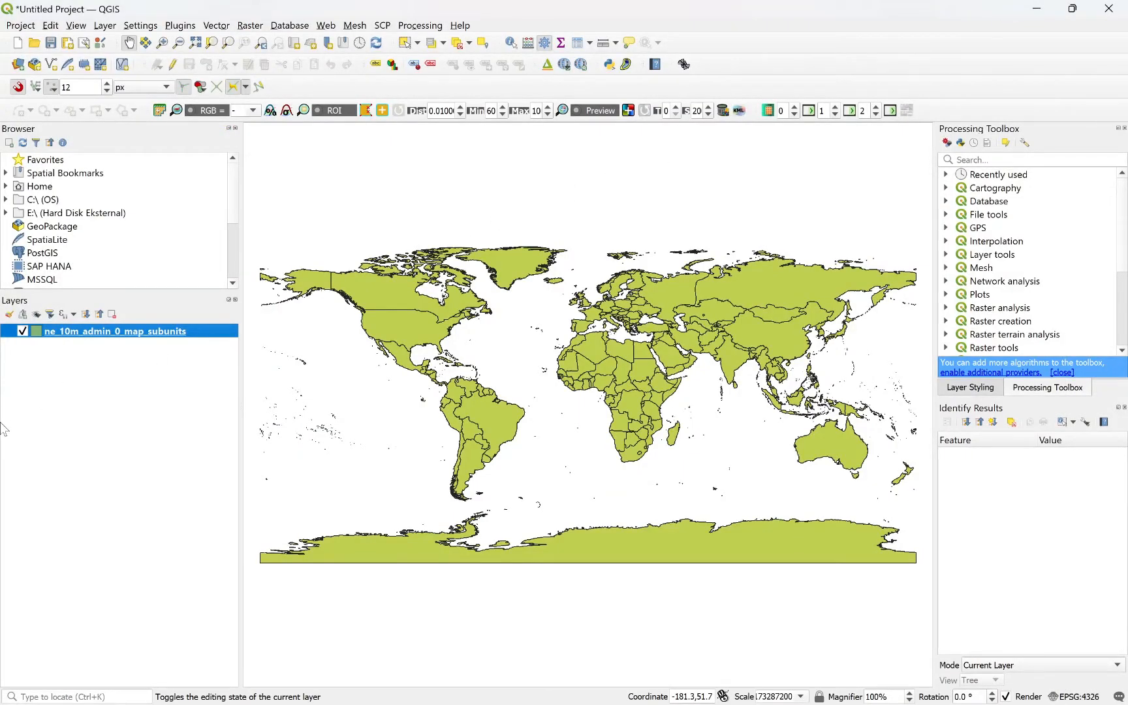
- Select the ne_10m_admin_0_map_subunits features matching the expression "POP_EST" > 100000000 and view the selection on the map
right_click(39, 333)
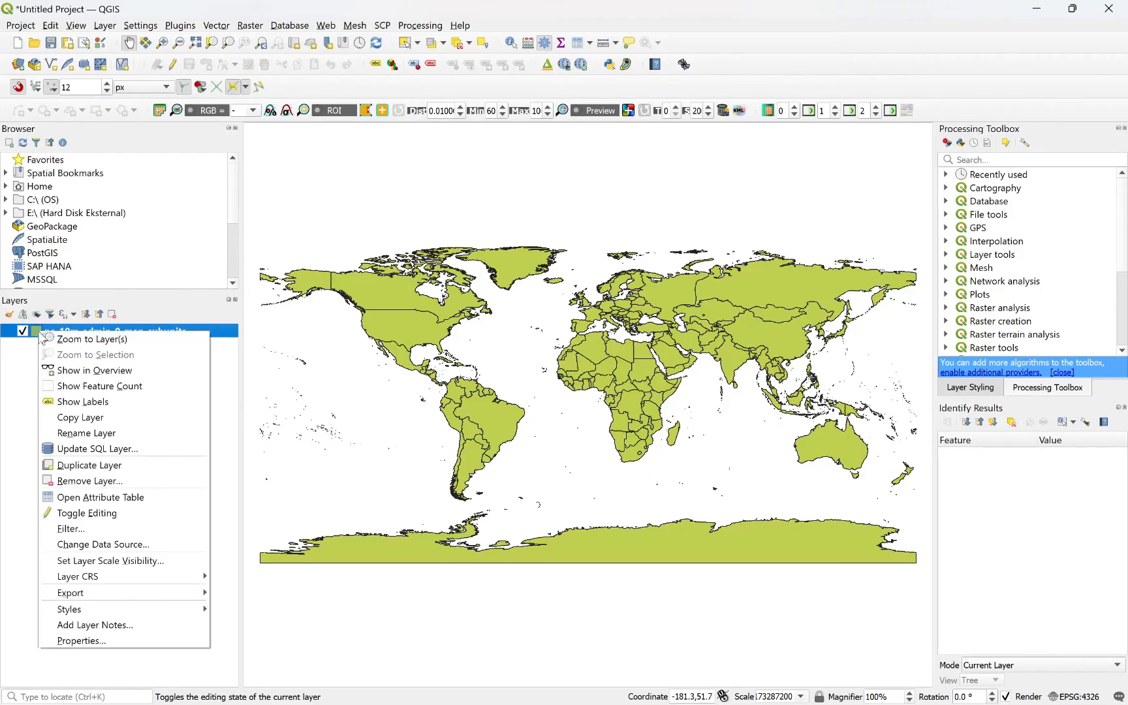
left_click(86, 498)
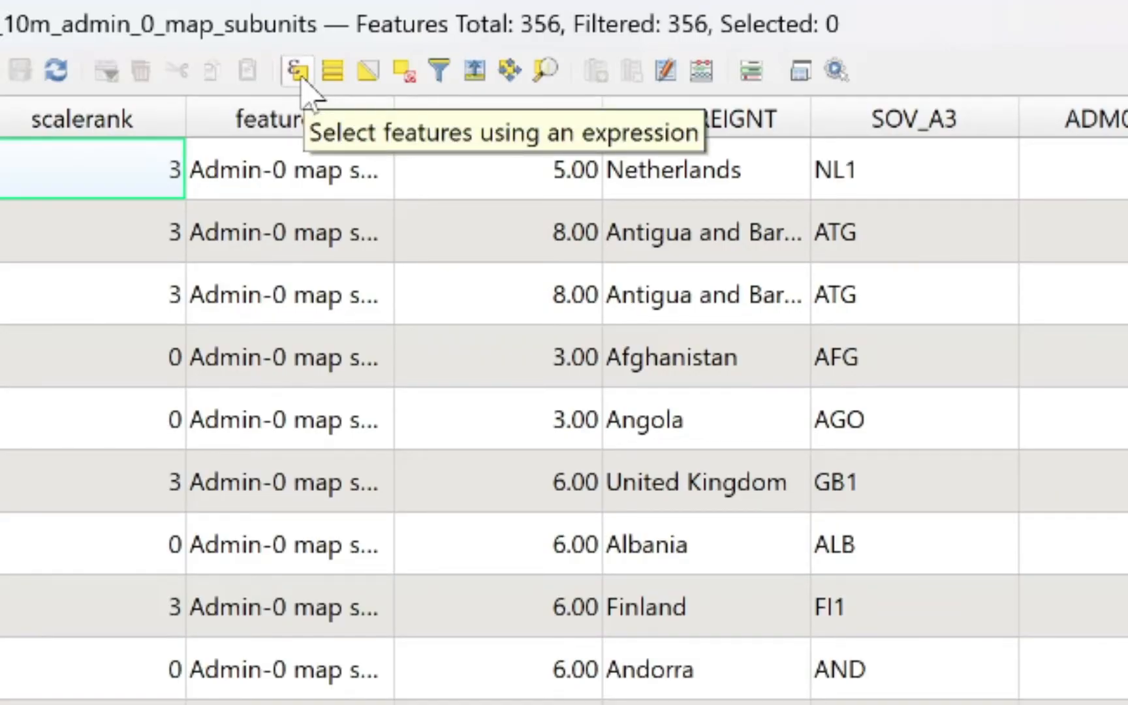
left_click(300, 74)
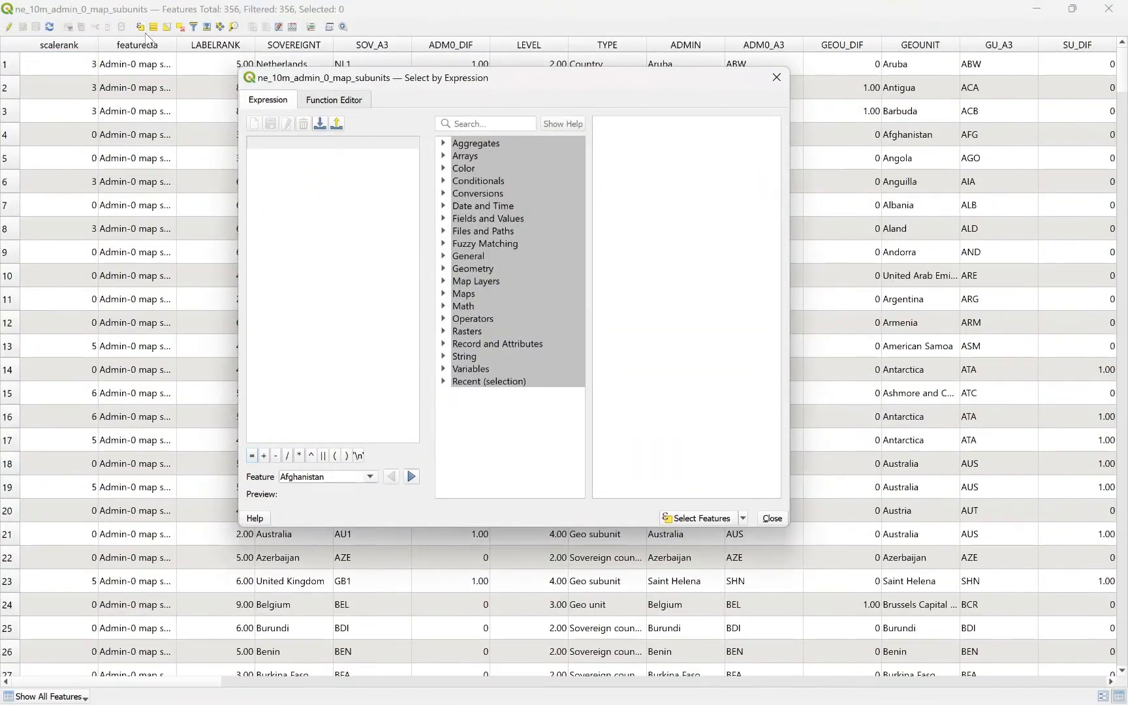
left_click(443, 219)
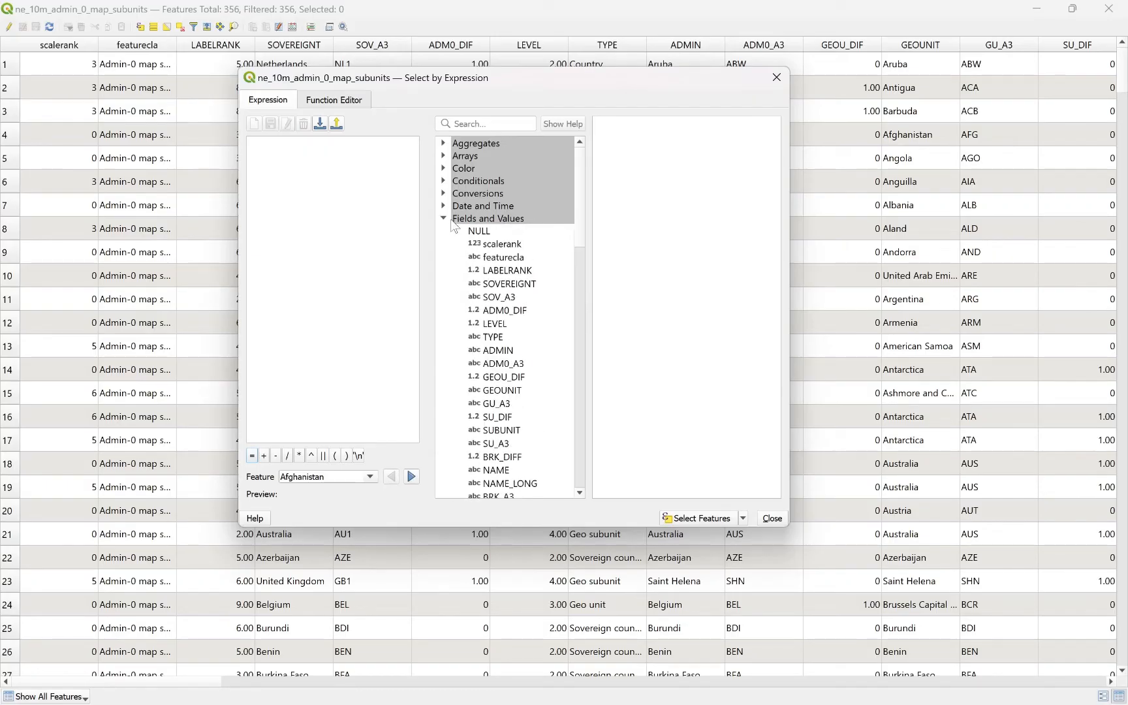
left_click_drag(578, 218, 584, 307)
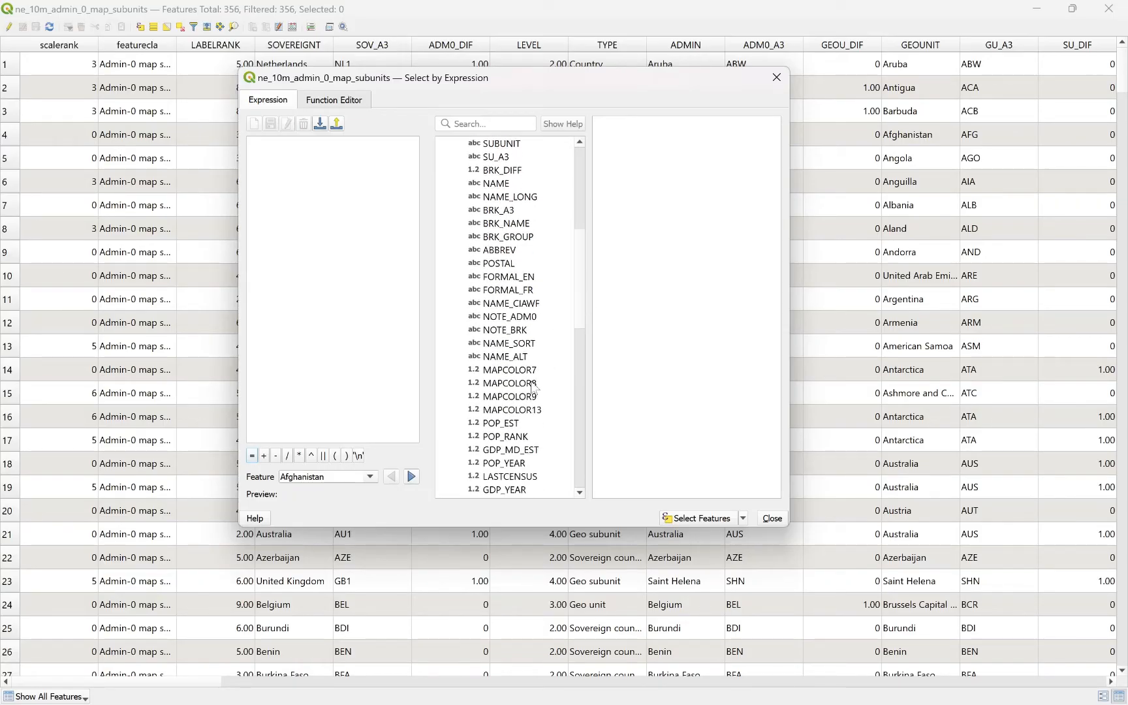
double_click(494, 424)
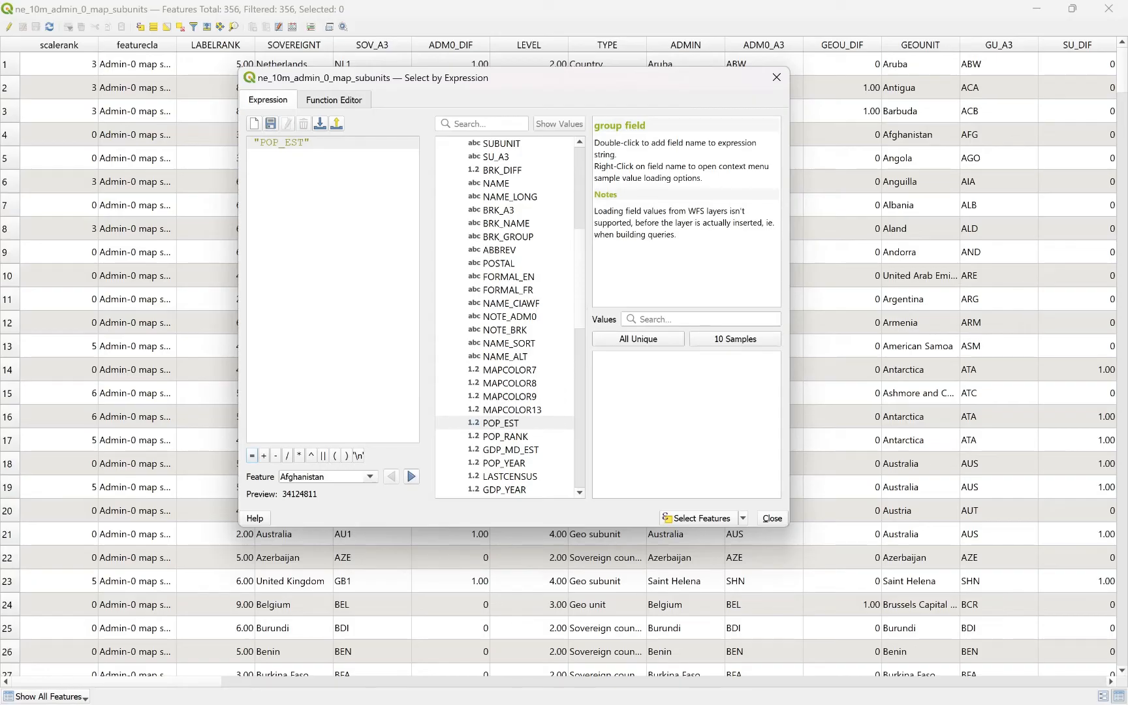
type(">")
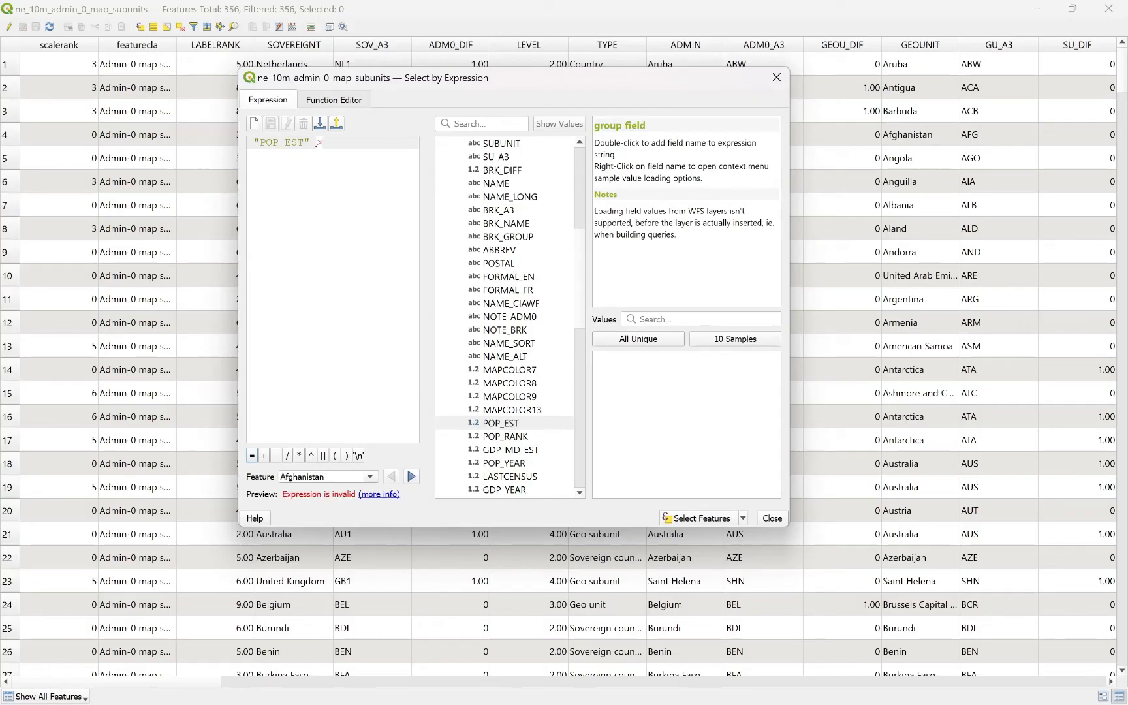
type(" 100000000")
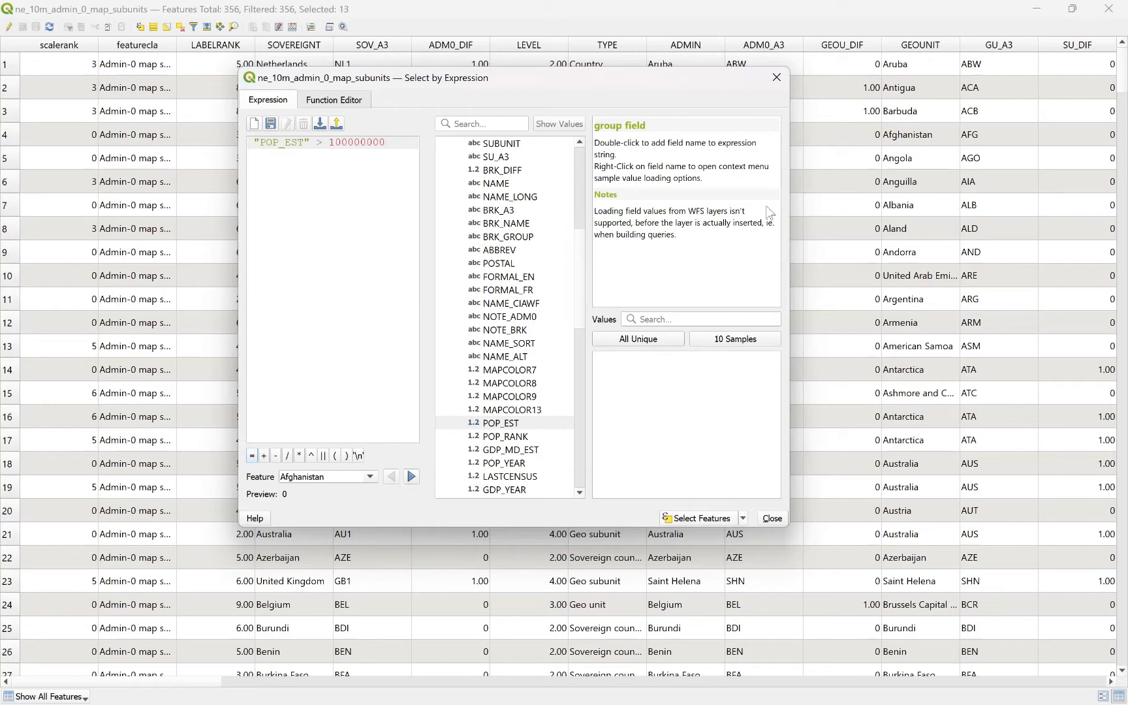
left_click(776, 77)
left_click(1033, 10)
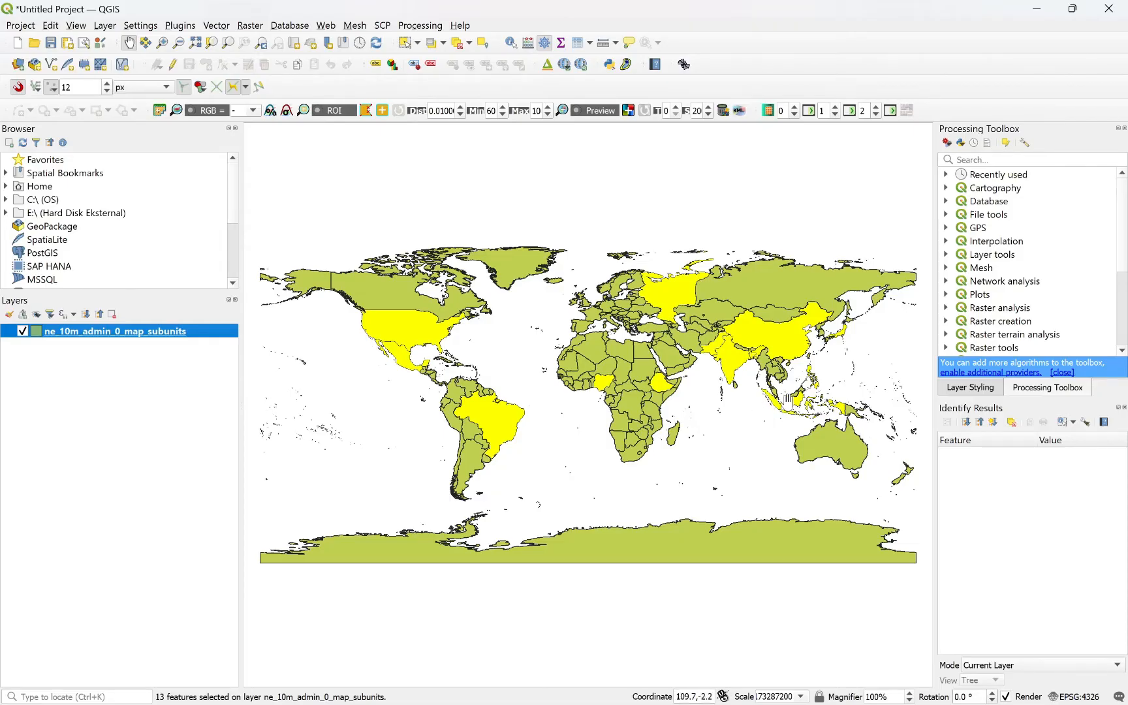
scroll(784, 399, "up", 1)
left_click_drag(755, 426, 587, 436)
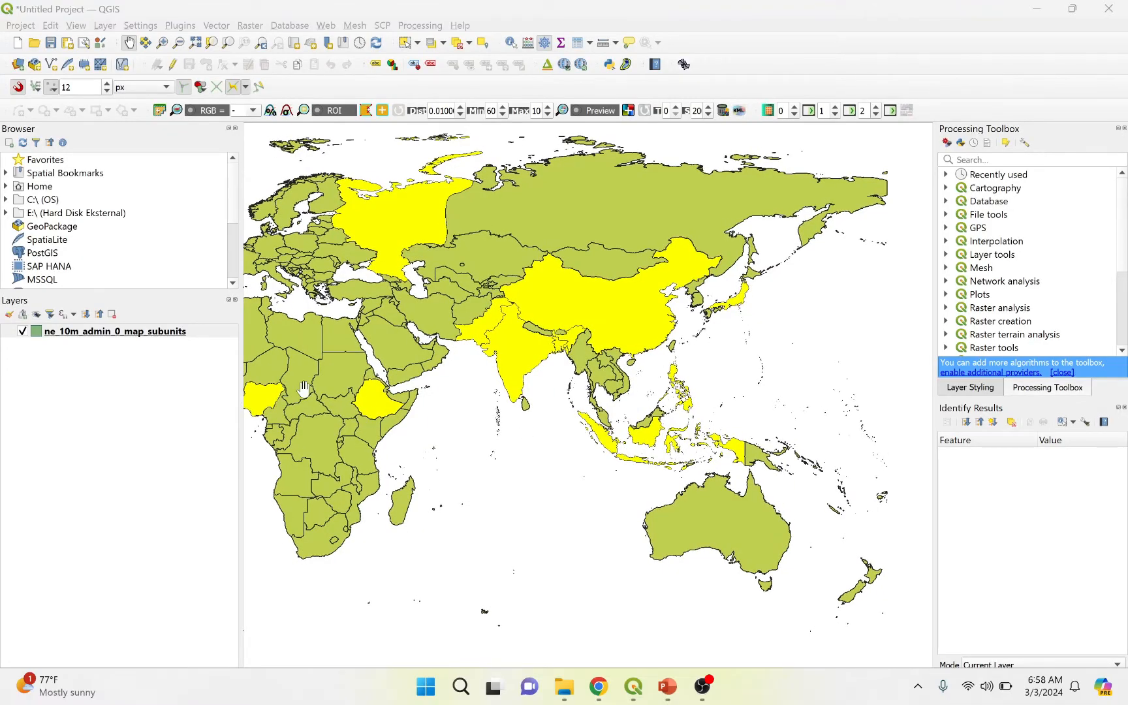
- Deselect all features of the ne_10m_admin_0_map_subunits layer from its attribute table and return to the map
right_click(38, 332)
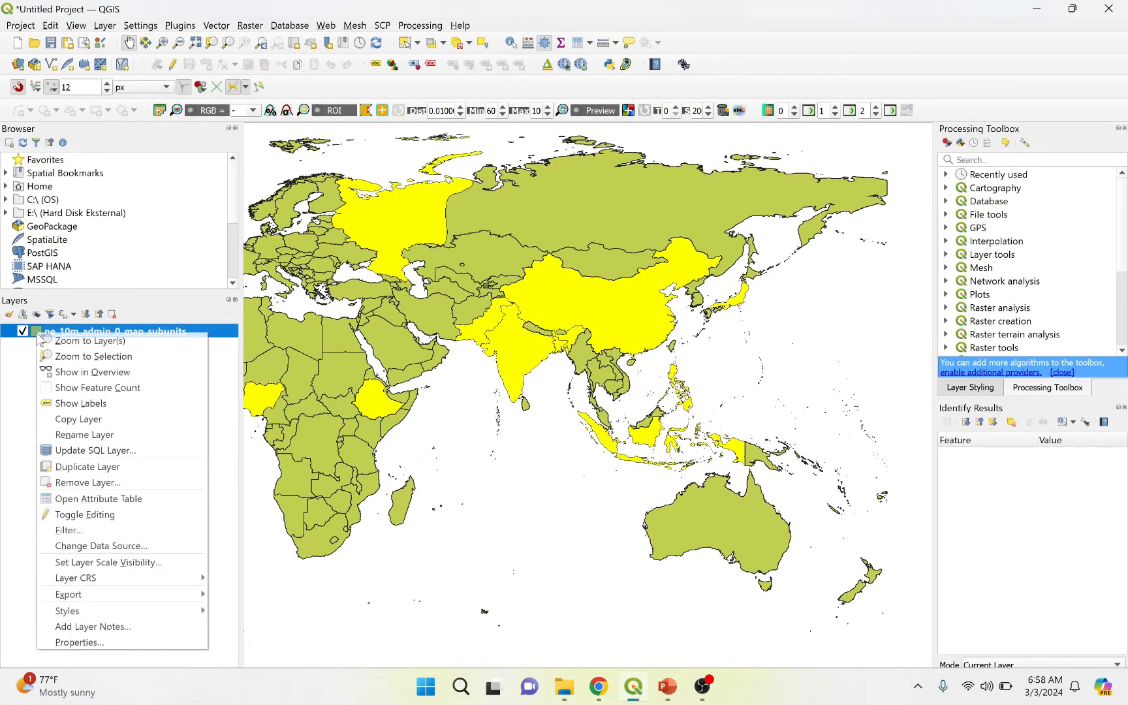
left_click(85, 498)
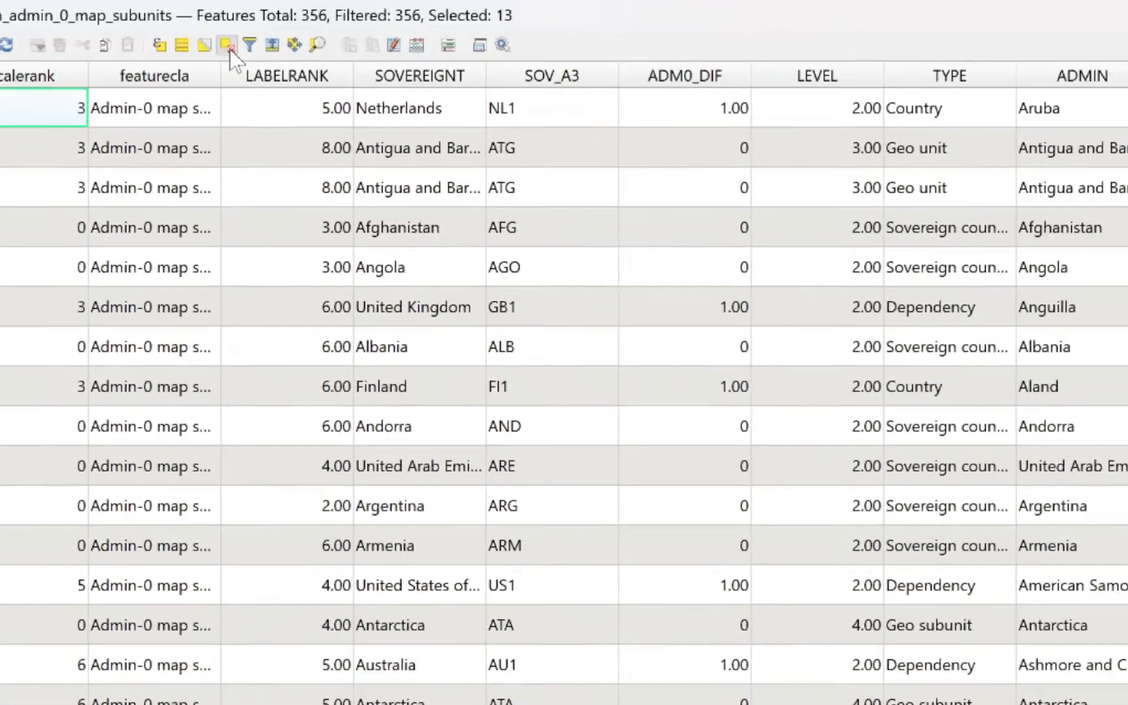
left_click(277, 69)
left_click(1036, 10)
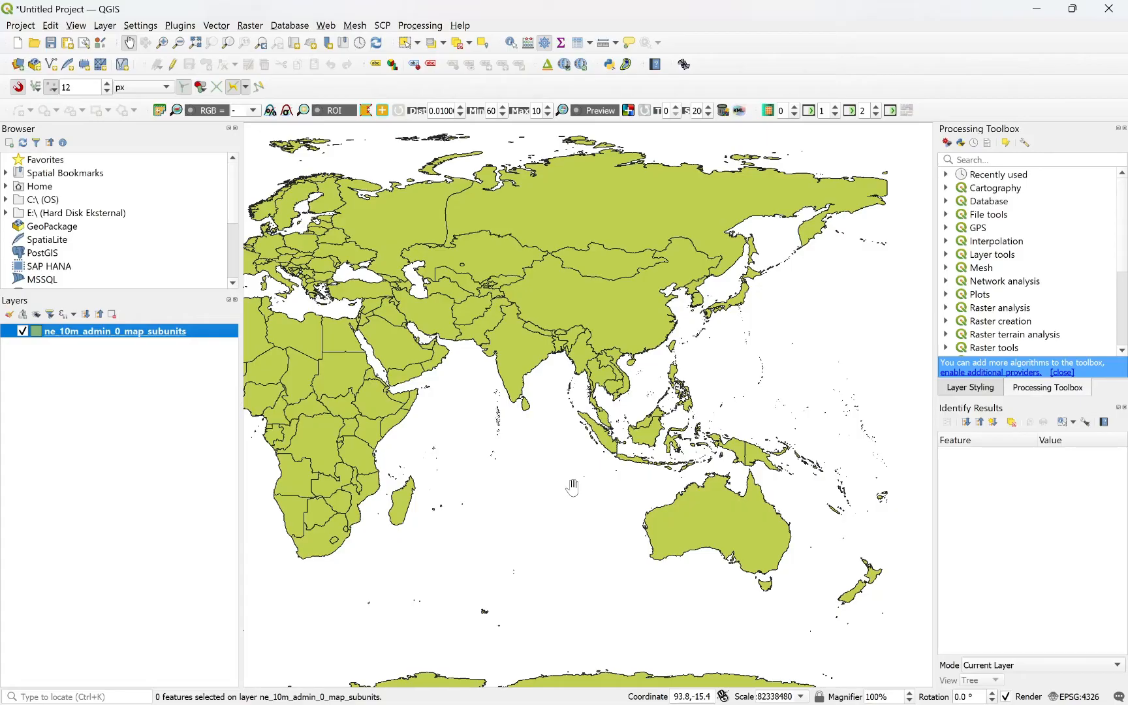
- Build a provider feature filter for the ne_10m_admin_0_map_subunits layer with the expression "POP_EST">100000000
right_click(39, 338)
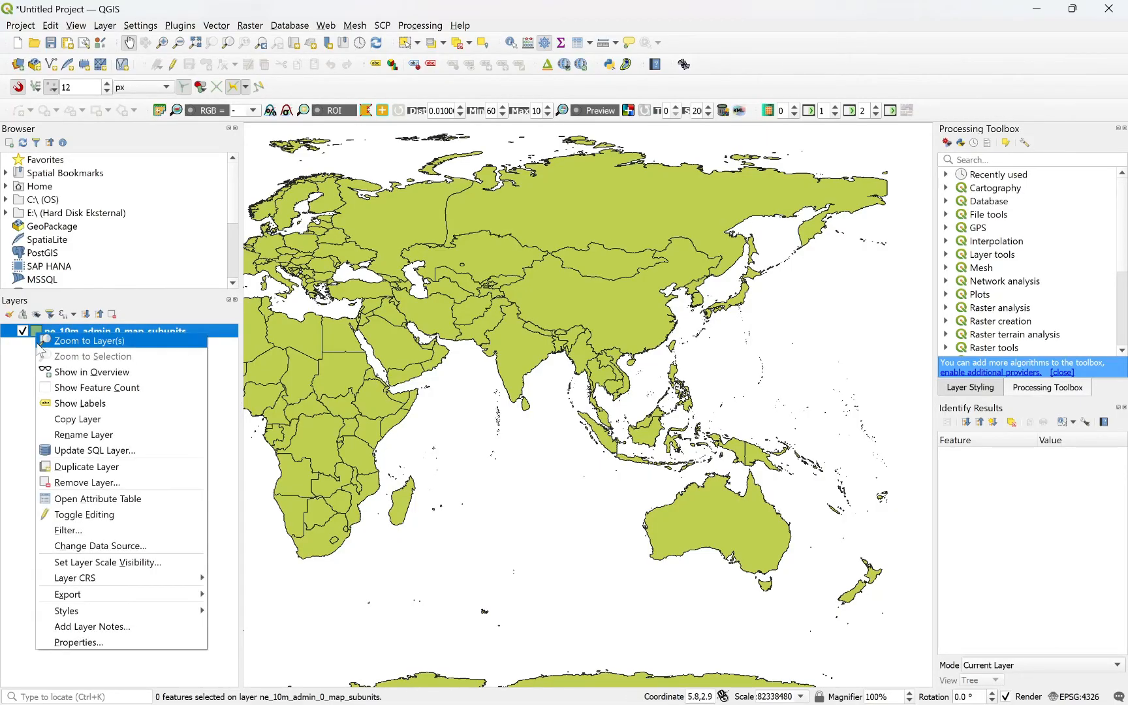
left_click(66, 648)
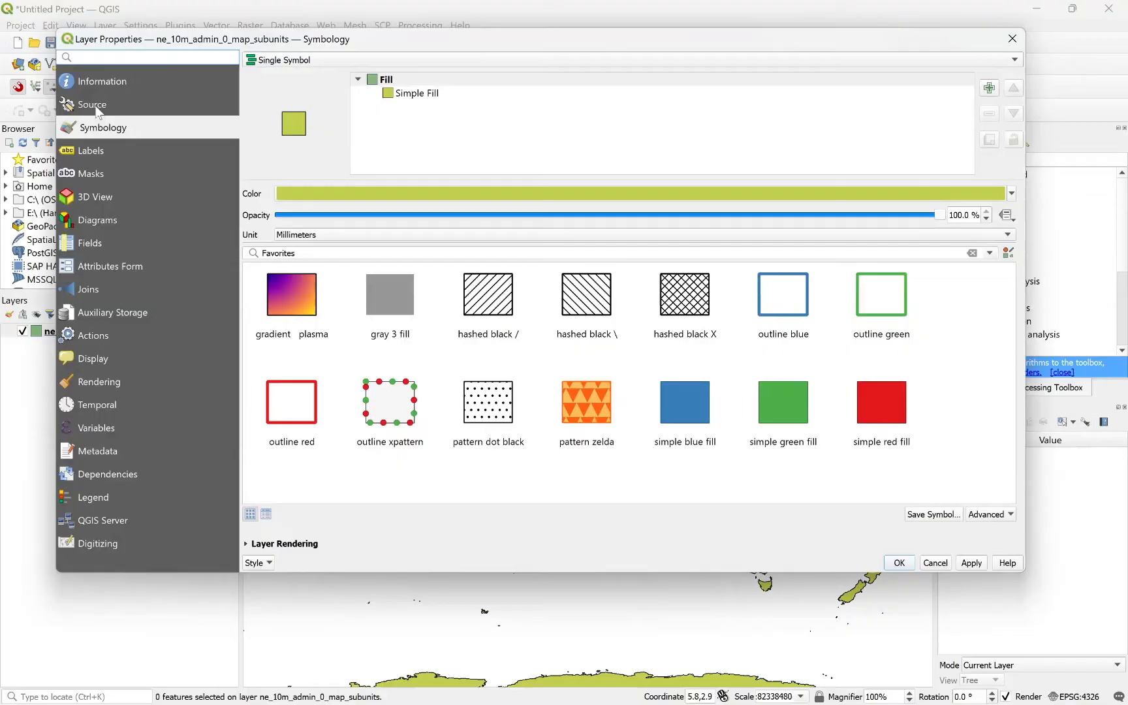
left_click(98, 111)
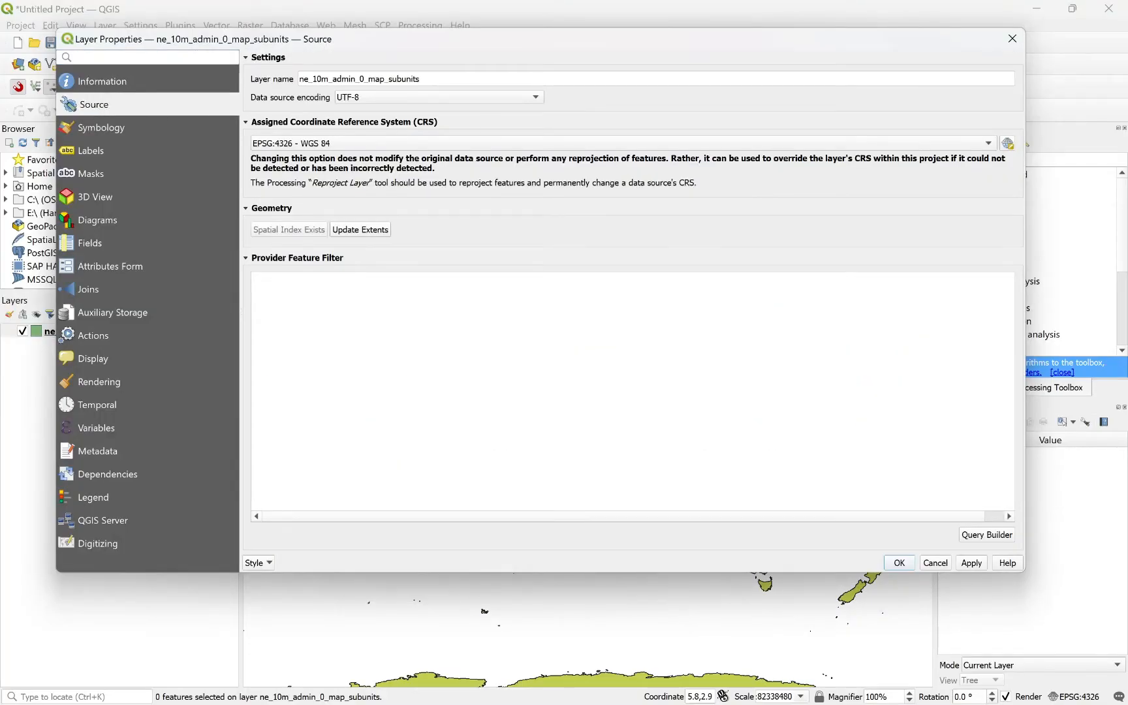
left_click(978, 545)
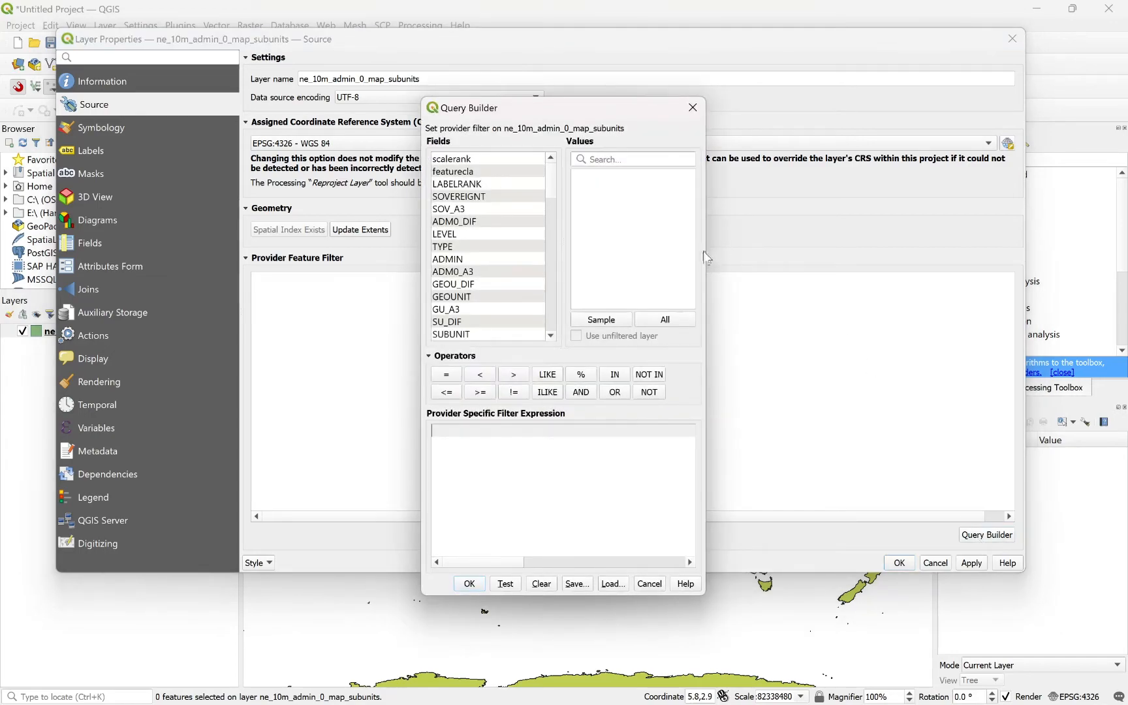
left_click_drag(703, 258, 802, 261)
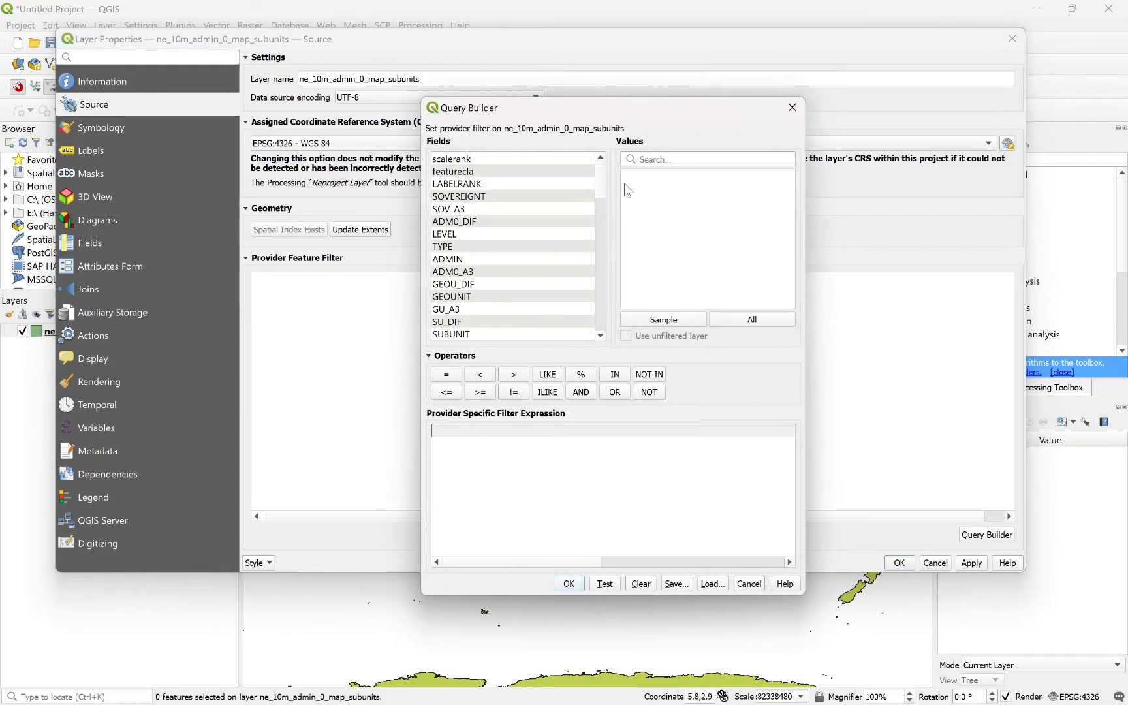
left_click_drag(603, 184, 604, 246)
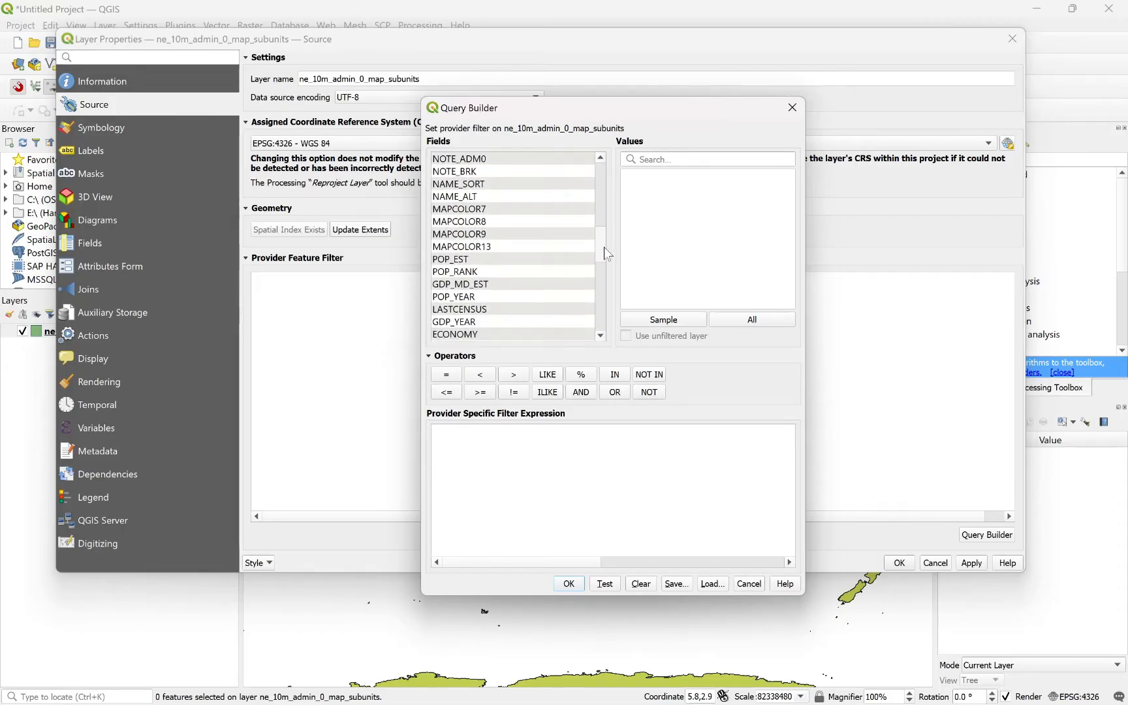
double_click(450, 262)
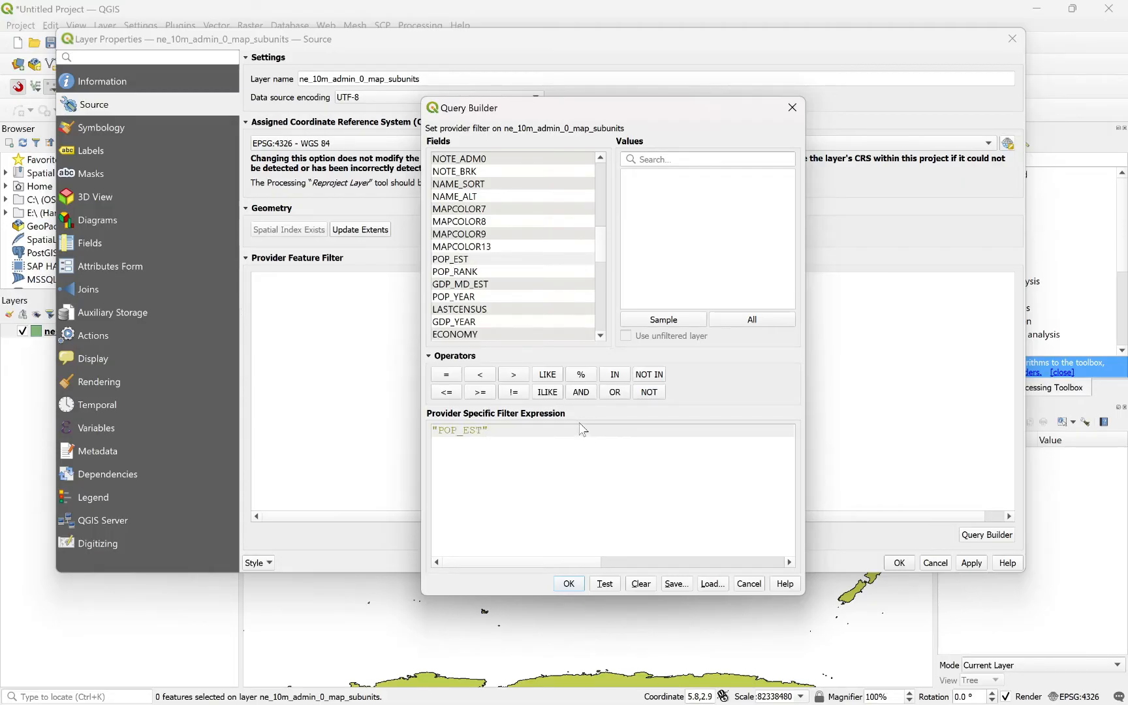
type(">100000000")
- Test the population filter query, apply it to the layer and view the filtered countries on the map
left_click(605, 585)
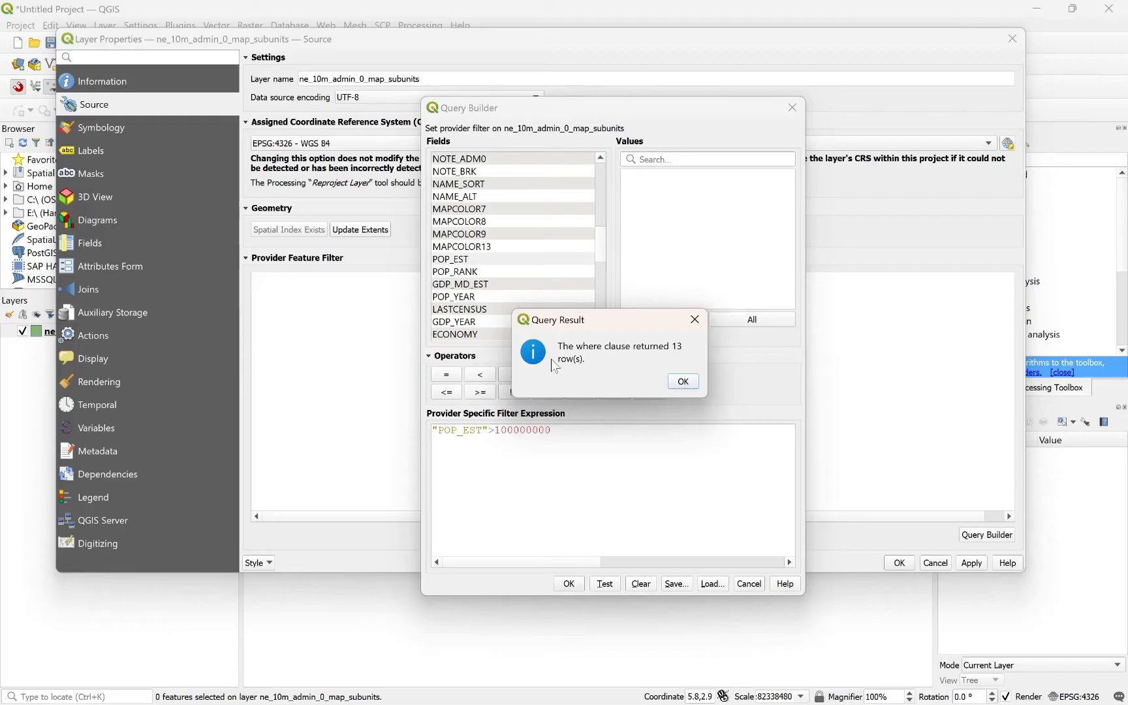
left_click(682, 382)
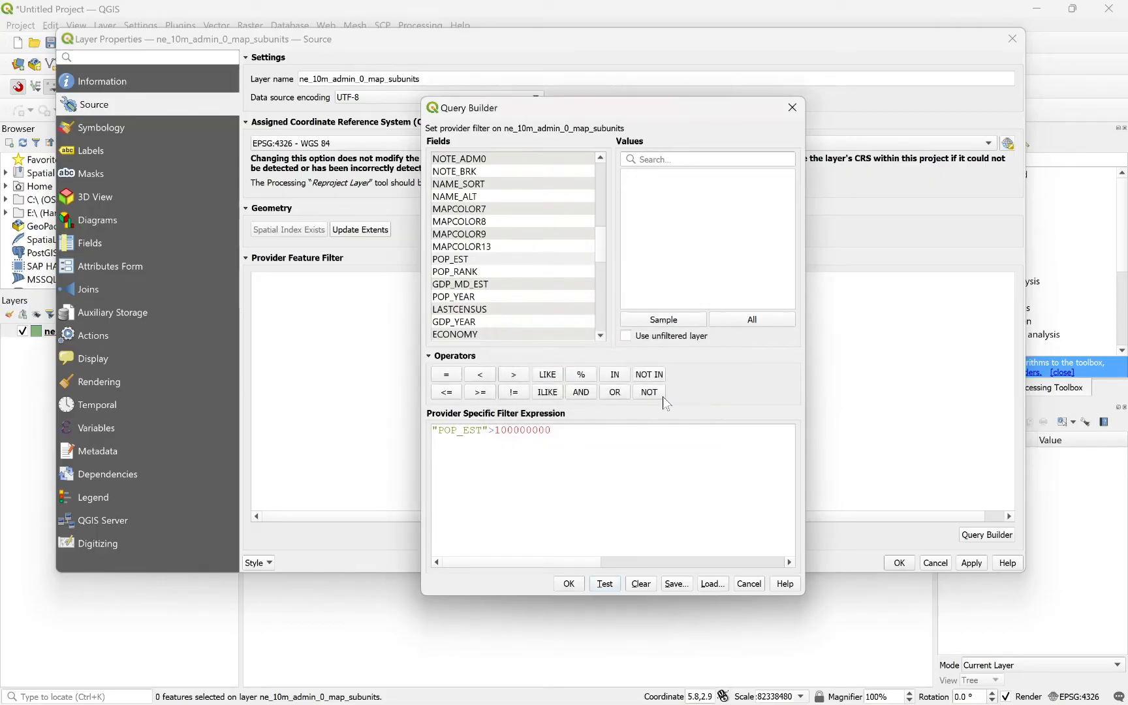
left_click(568, 584)
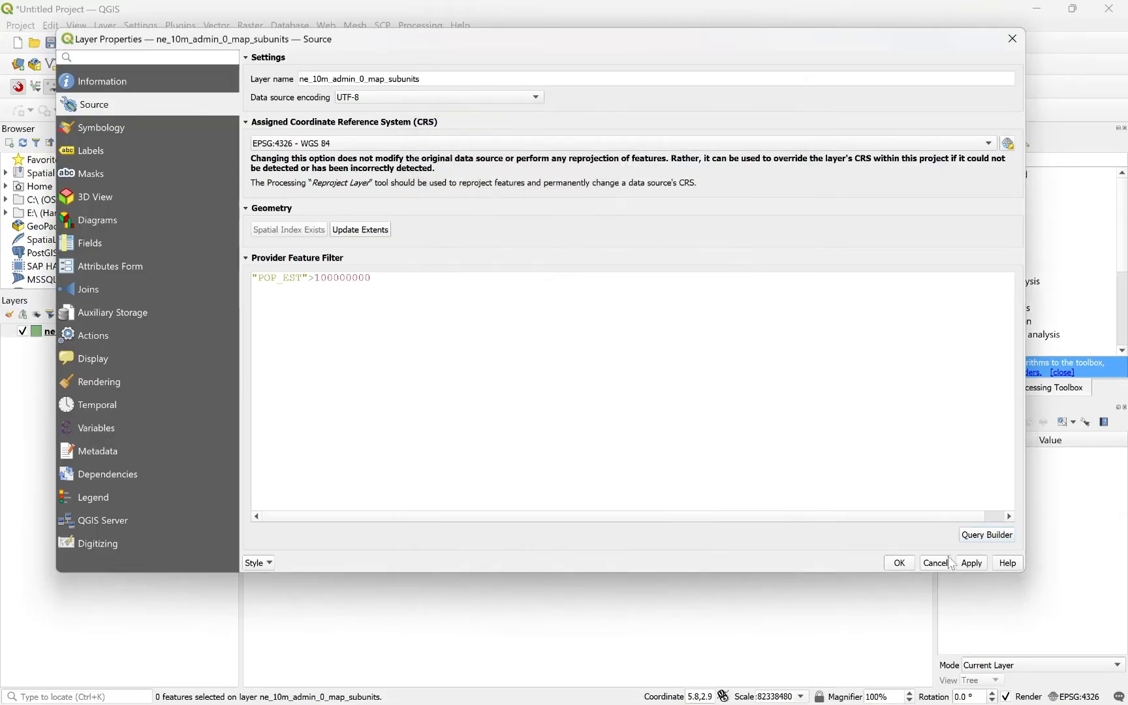
left_click(894, 564)
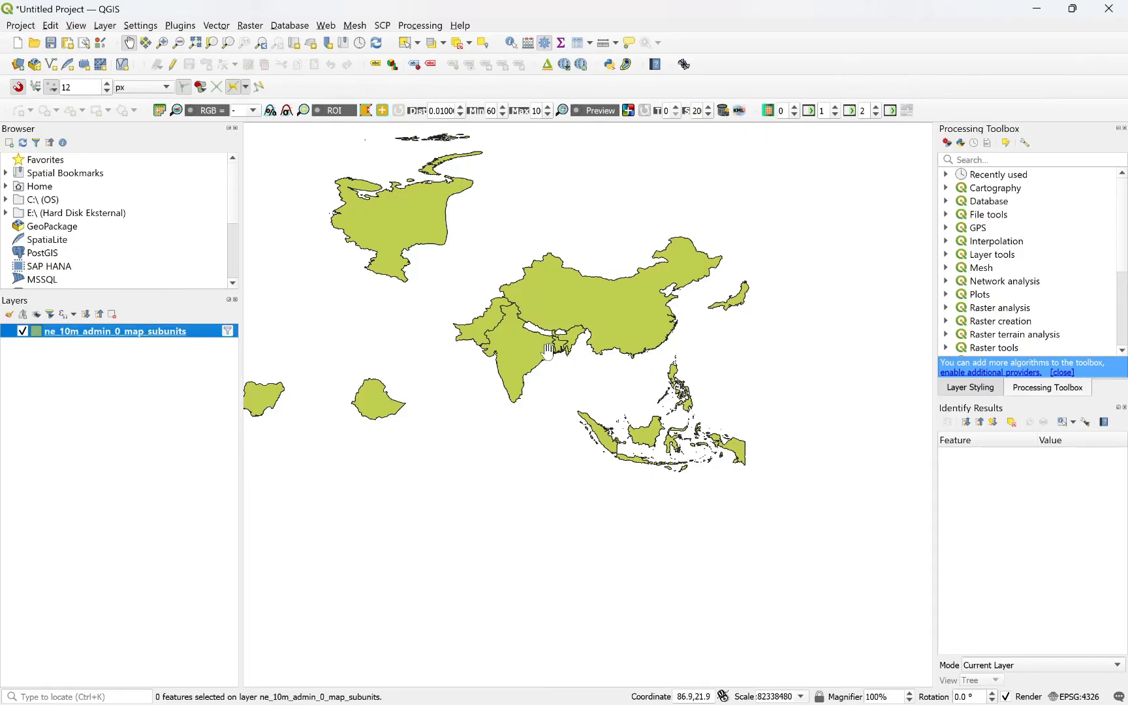
scroll(547, 351, "down", 1)
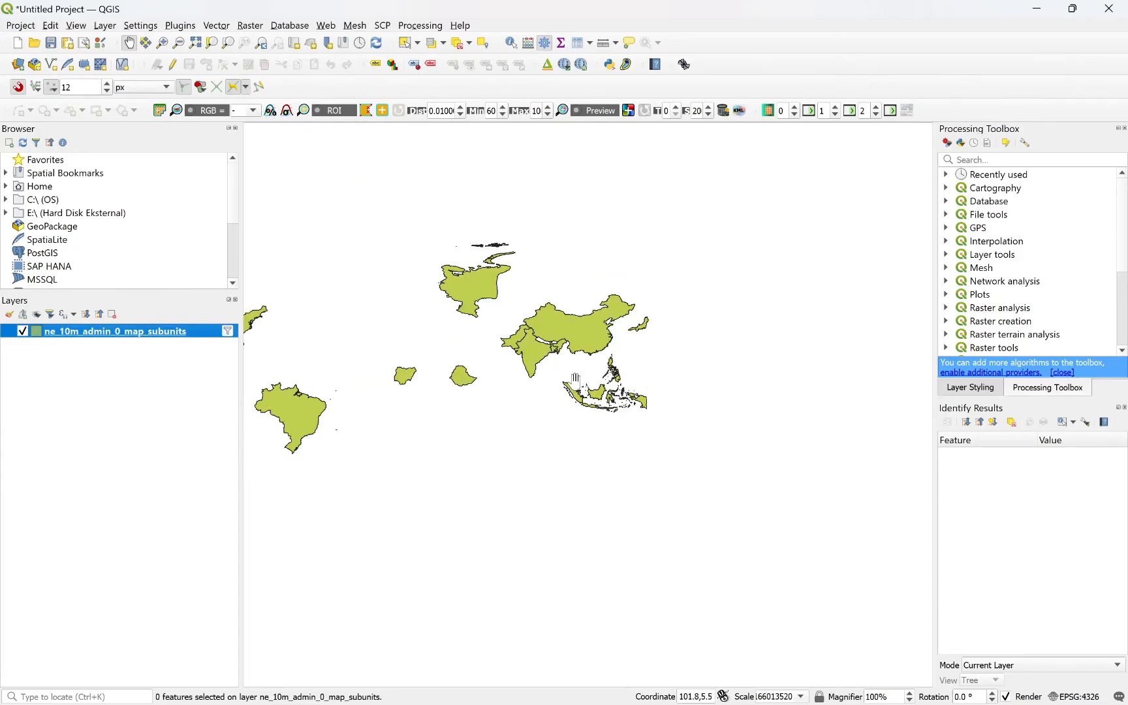
scroll(575, 382, "up", 1)
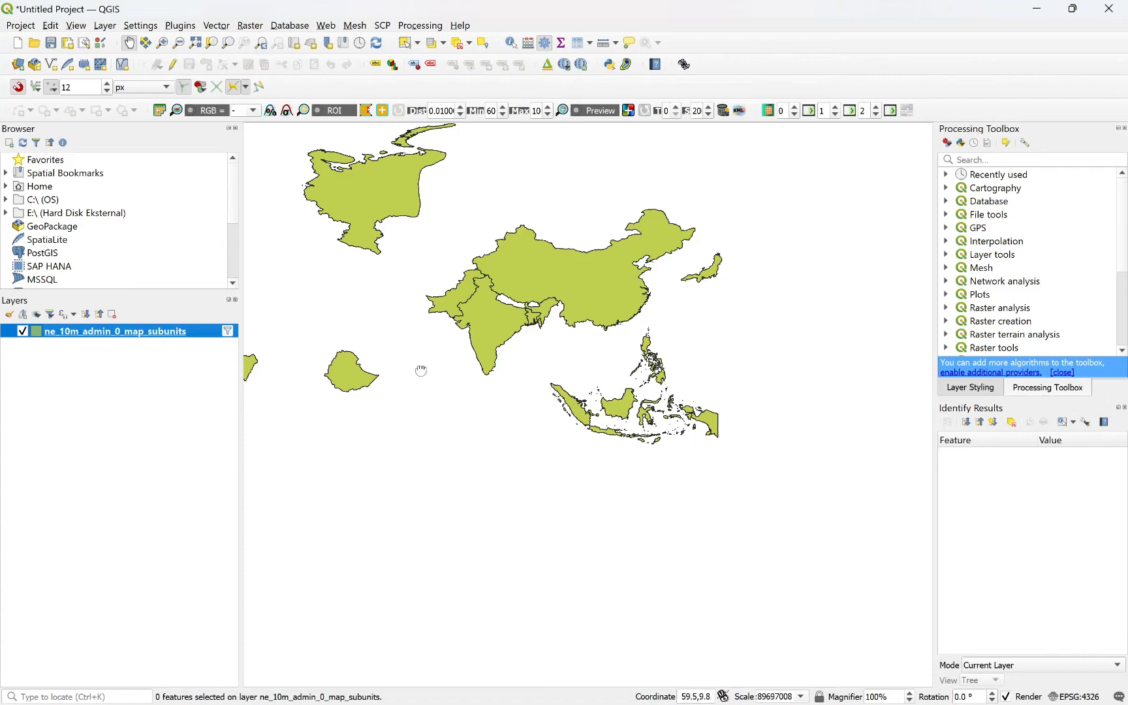
left_click_drag(421, 370, 535, 416)
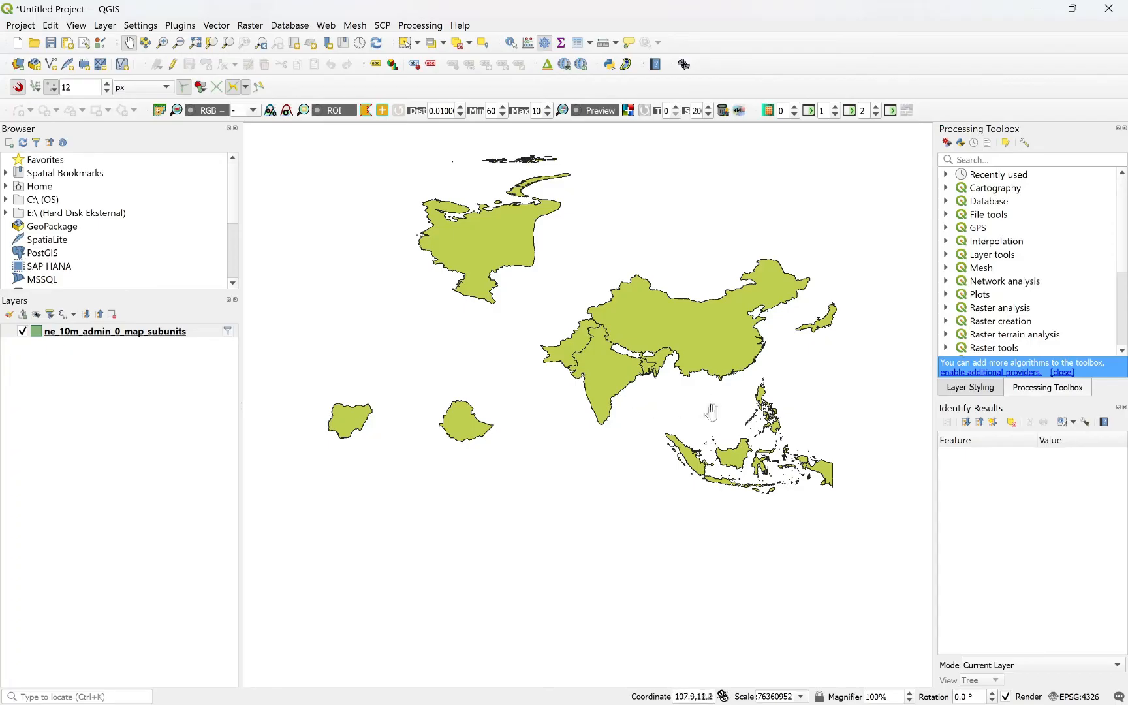
- Clear the provider feature filter of the ne_10m_admin_0_map_subunits layer and view the whole world map
right_click(45, 336)
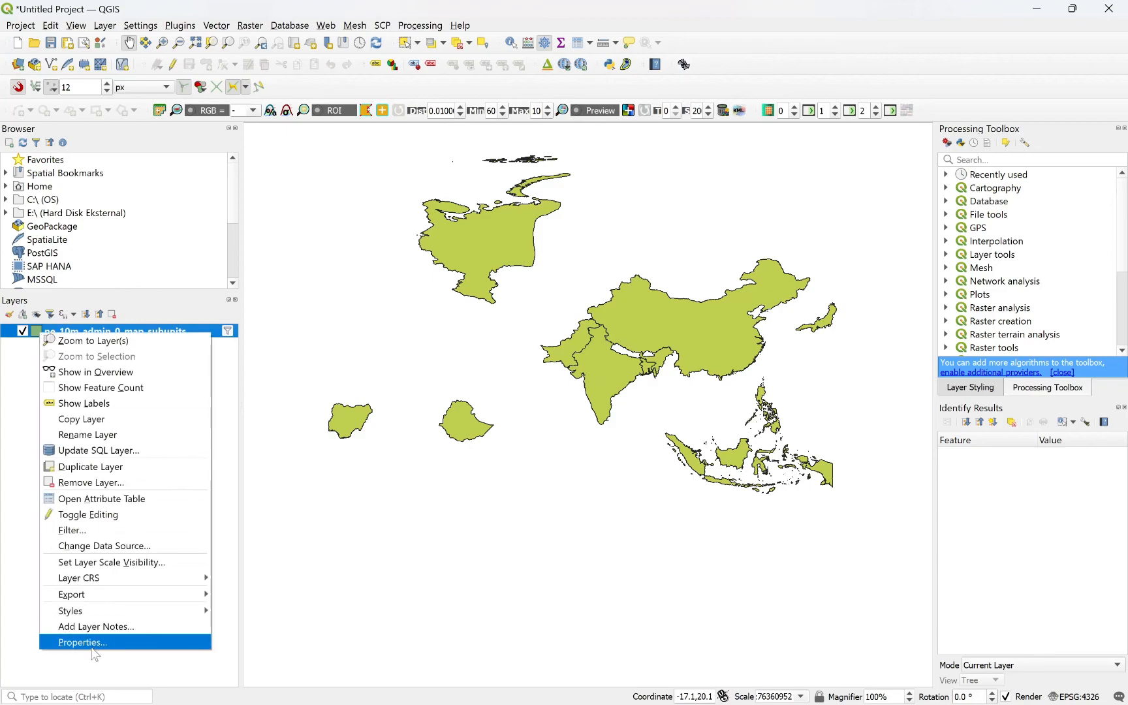
left_click(83, 642)
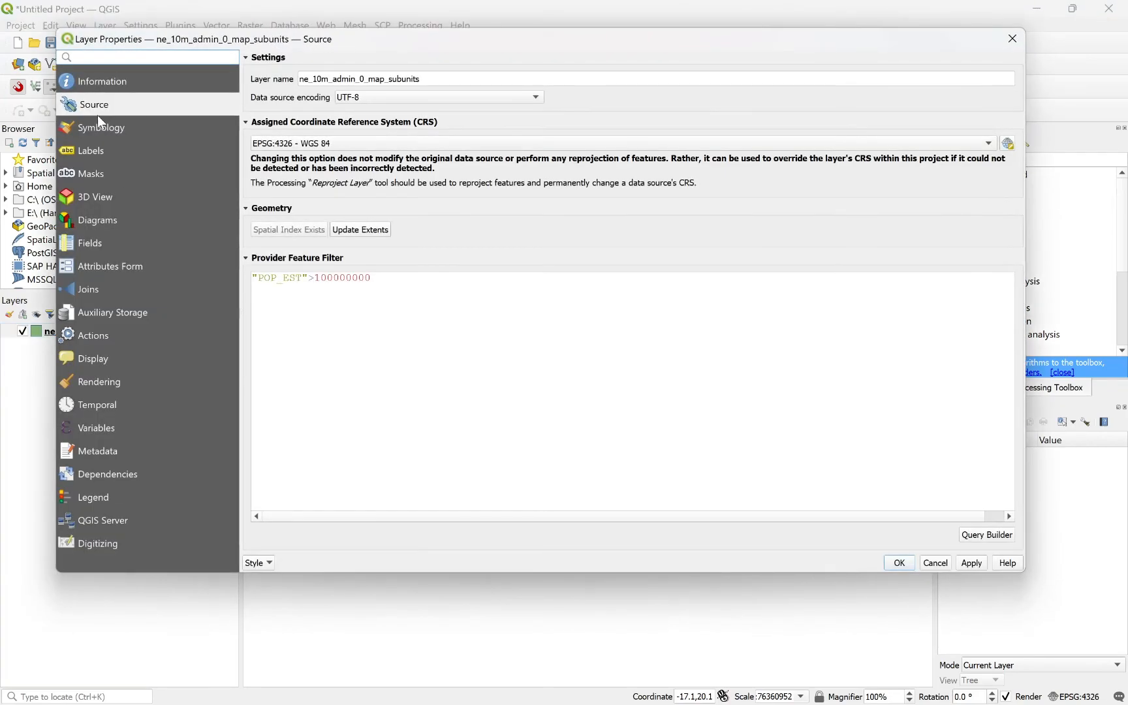
left_click(981, 536)
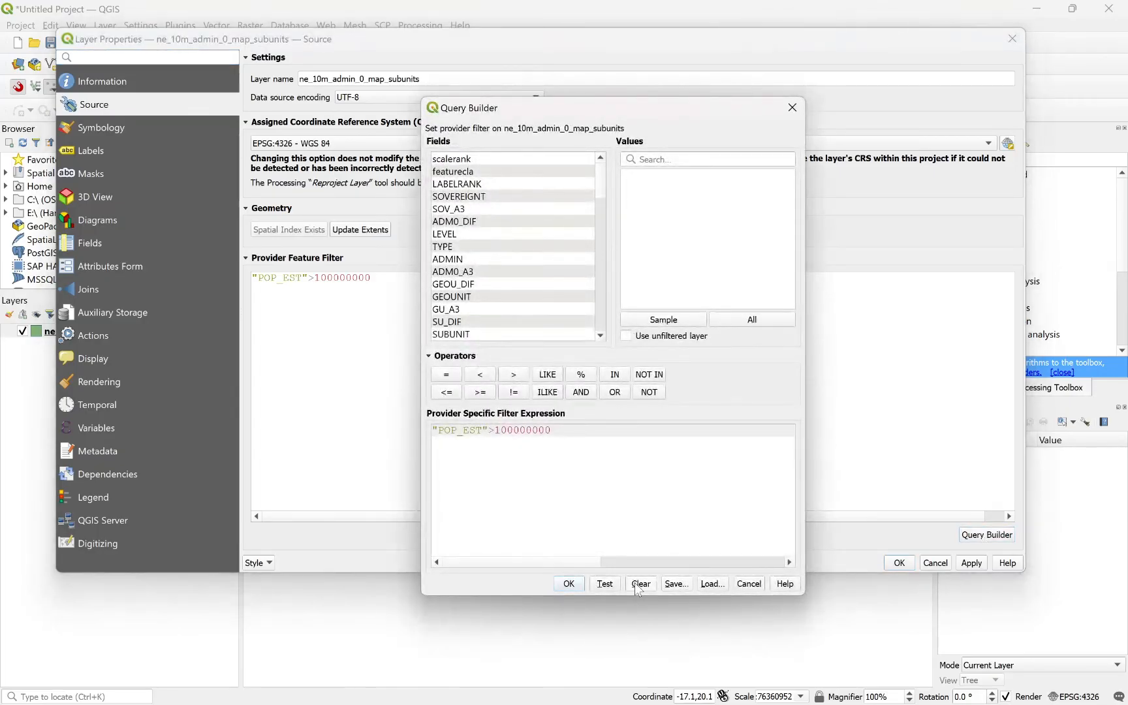
left_click(639, 585)
left_click(569, 583)
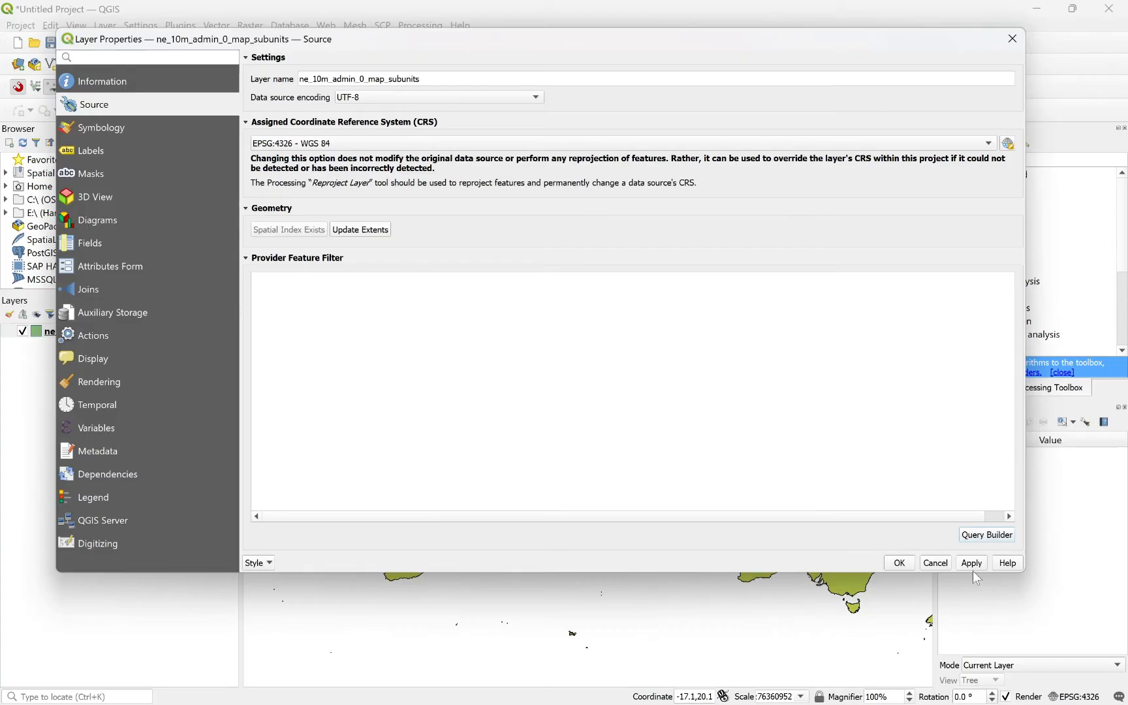
left_click(899, 563)
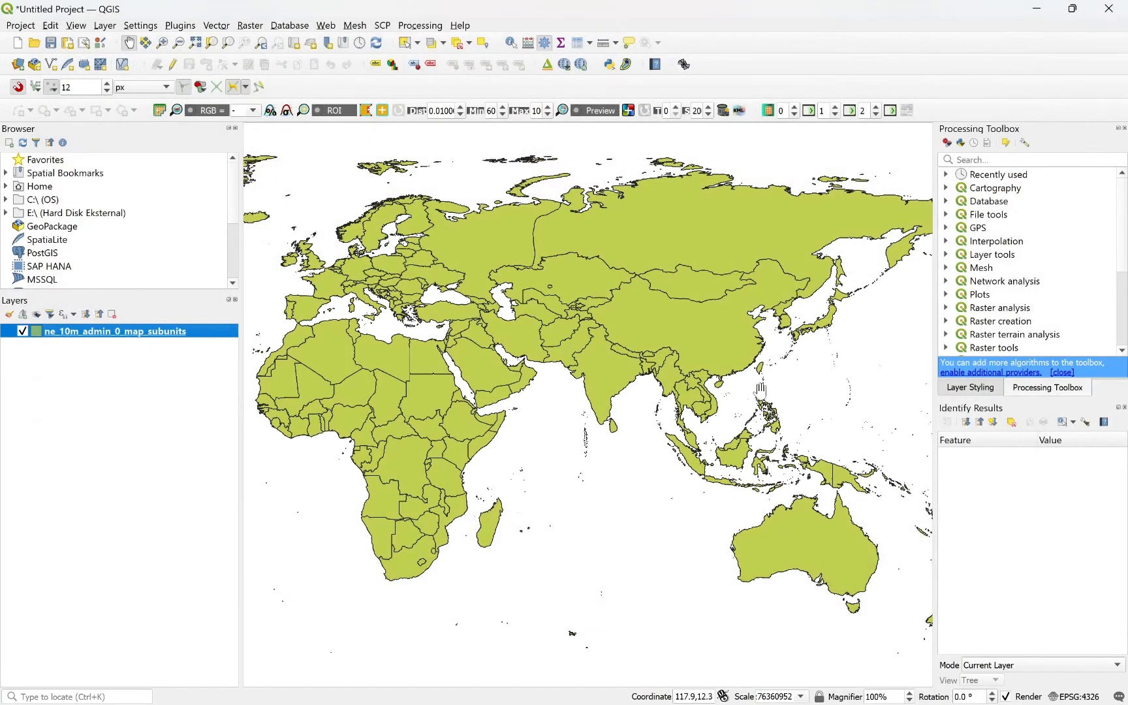
scroll(784, 382, "down", 1)
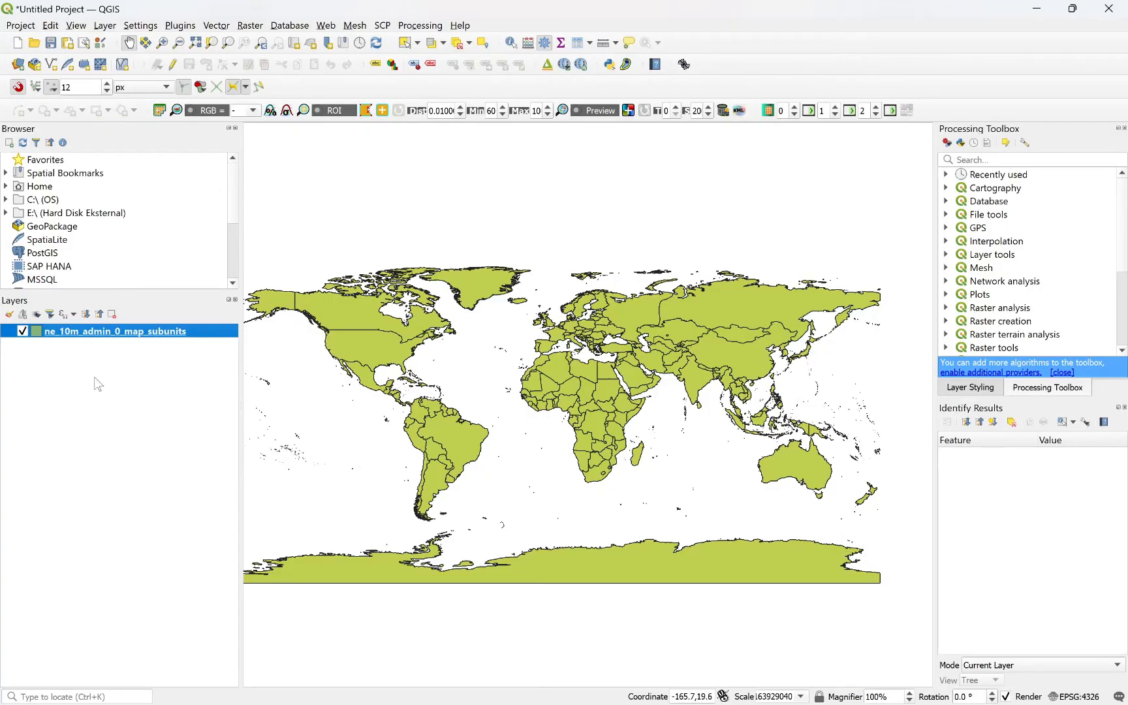
- Switch the symbology of the ne_10m_admin_0_map_subunits layer from Single Symbol to Categorized
right_click(40, 338)
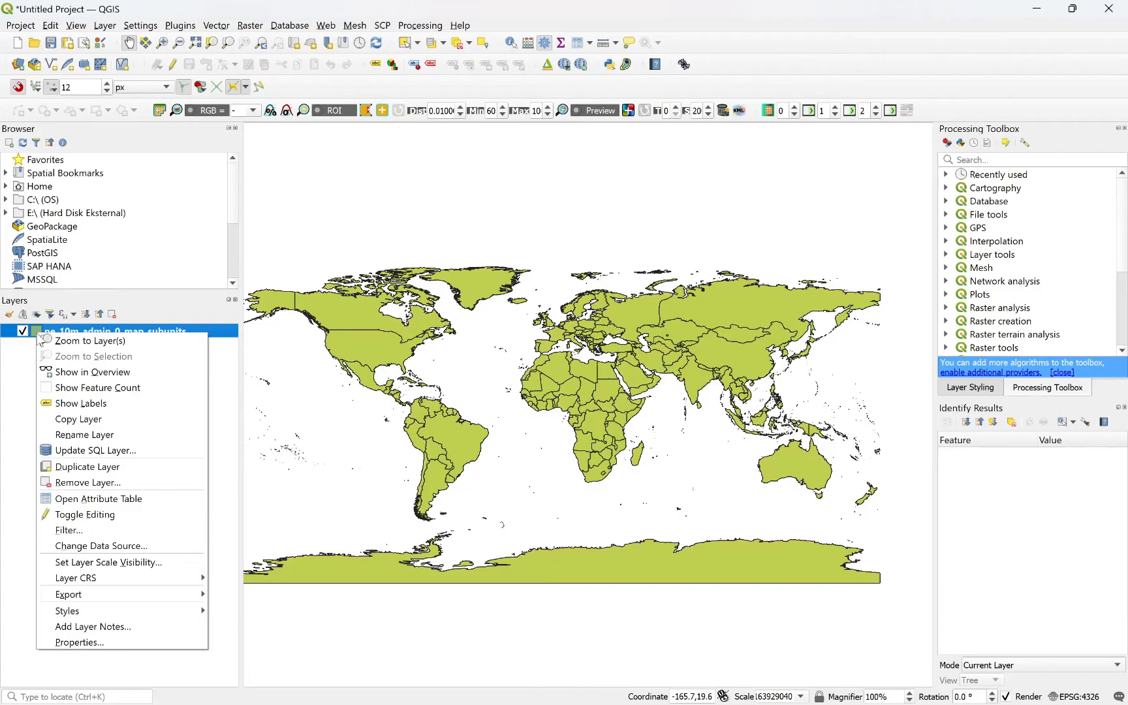
left_click(92, 642)
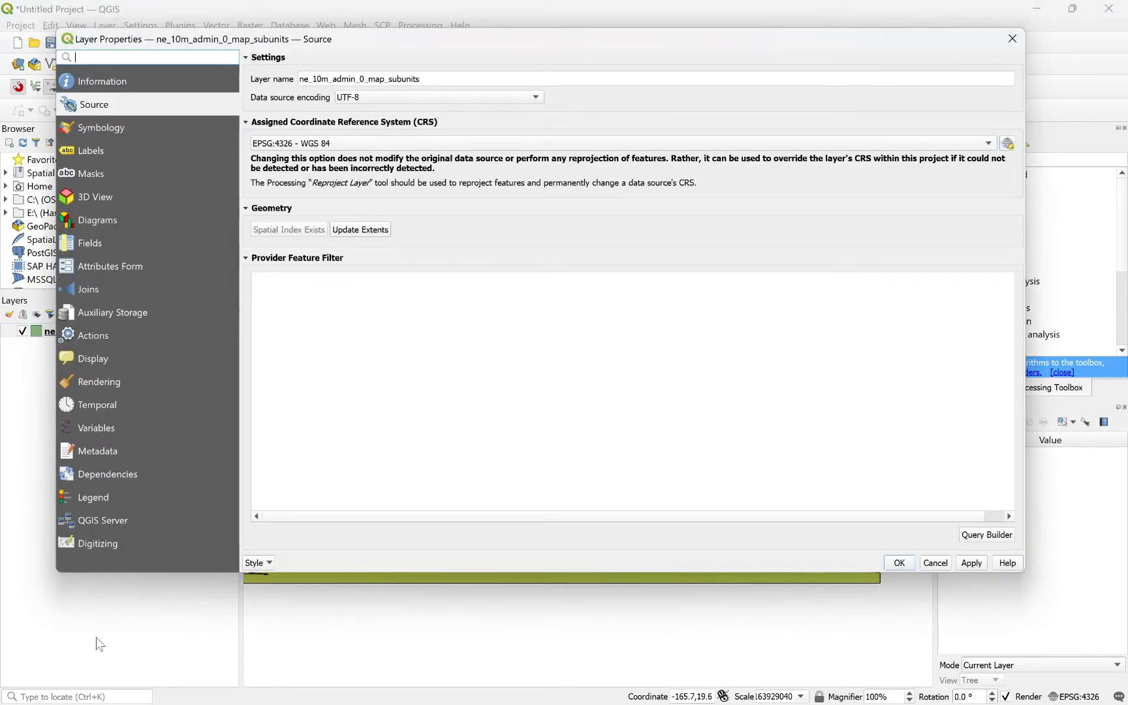
left_click(112, 128)
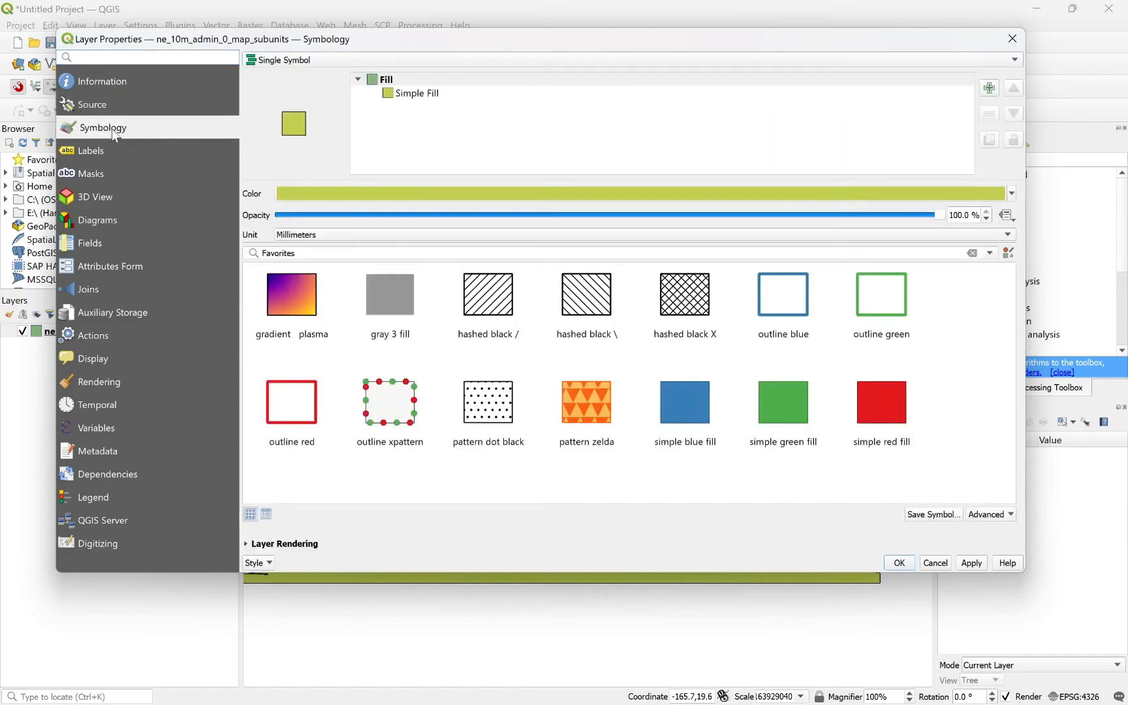
left_click(310, 63)
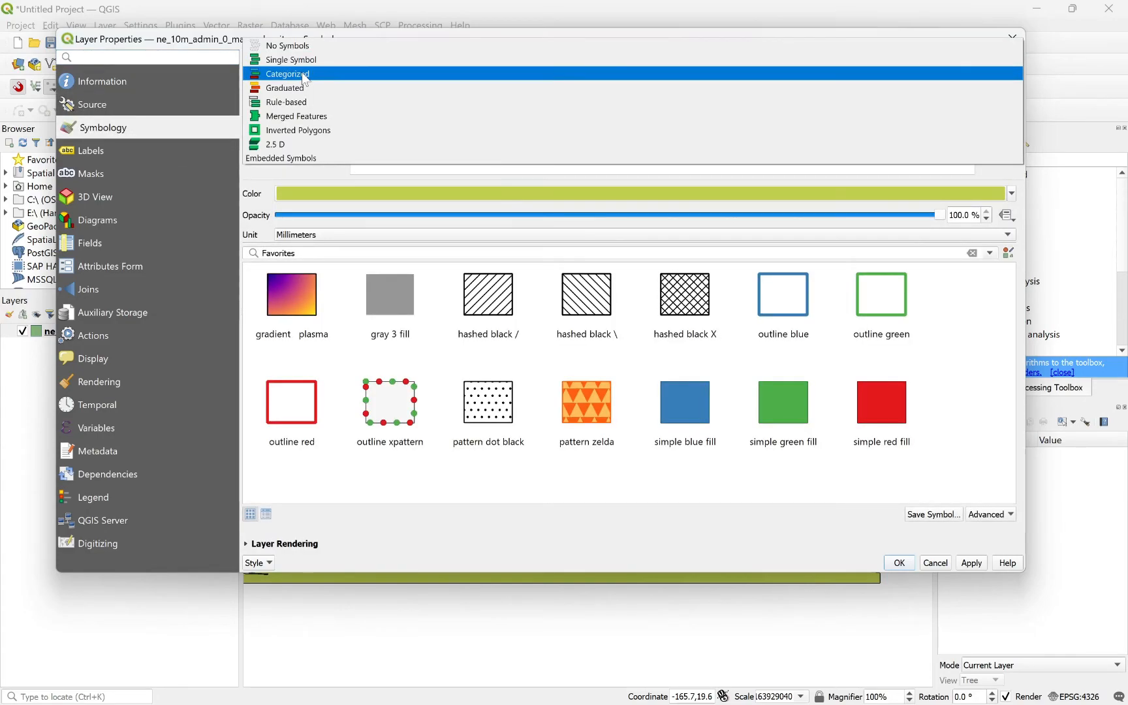
left_click(304, 75)
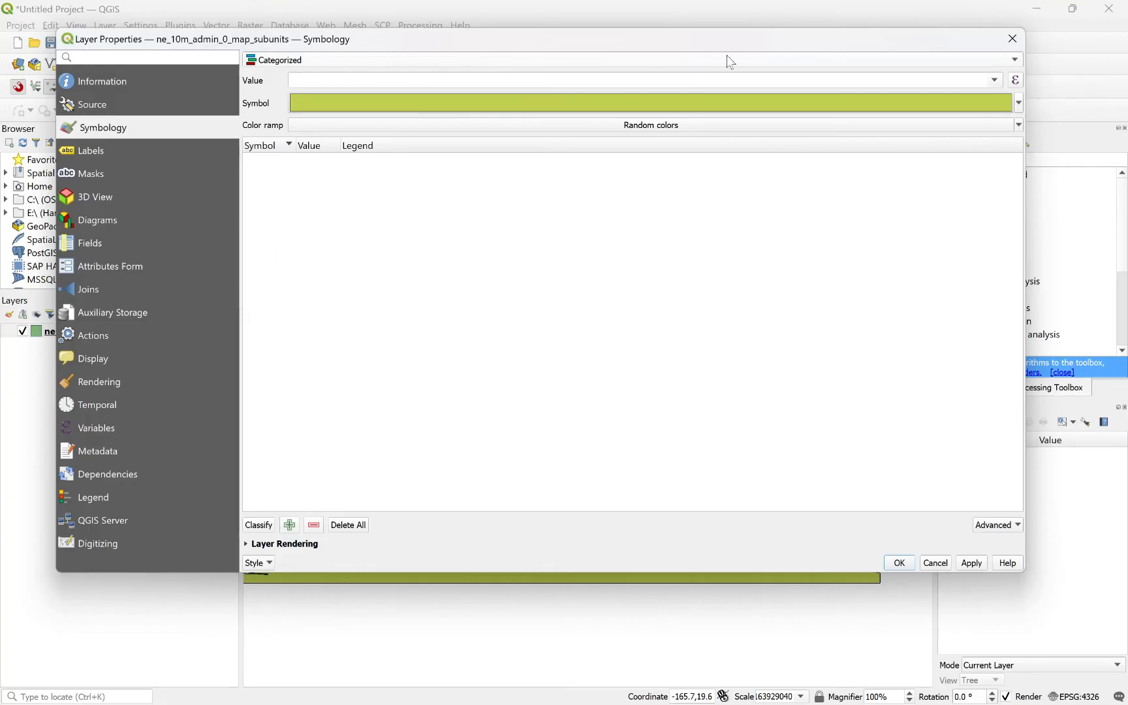
- Set the classification value of the categorized symbology to the expression "POP_EST" > 100000000
left_click(1017, 79)
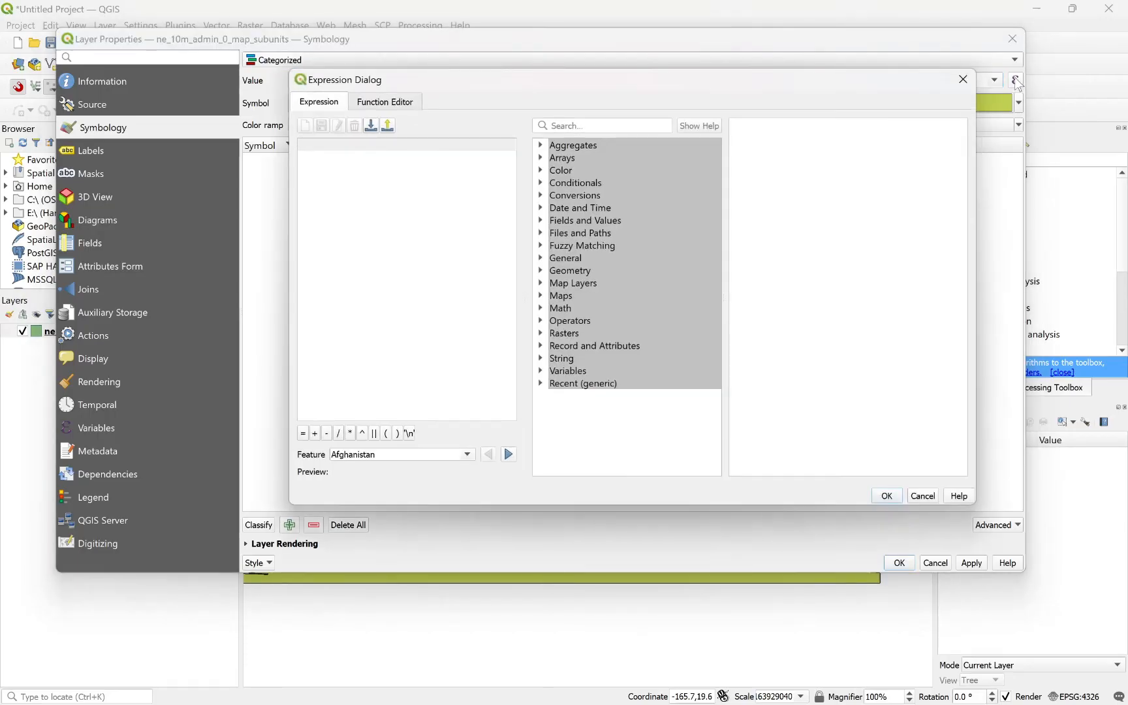
left_click(540, 221)
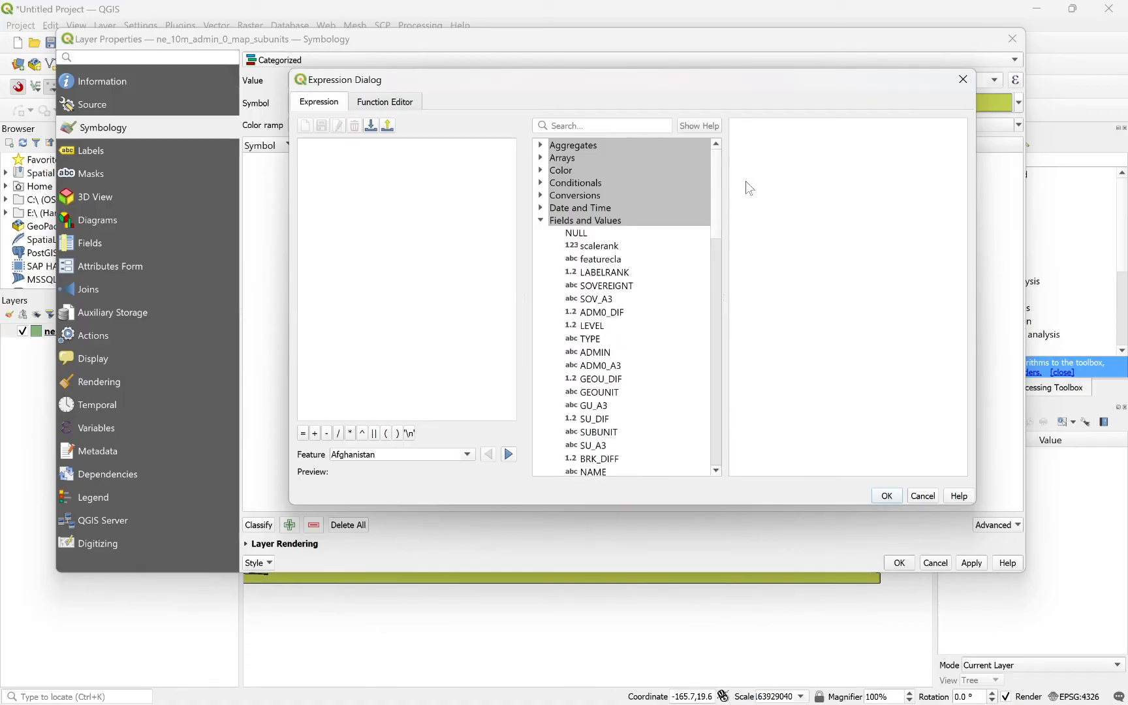
left_click_drag(717, 211, 722, 291)
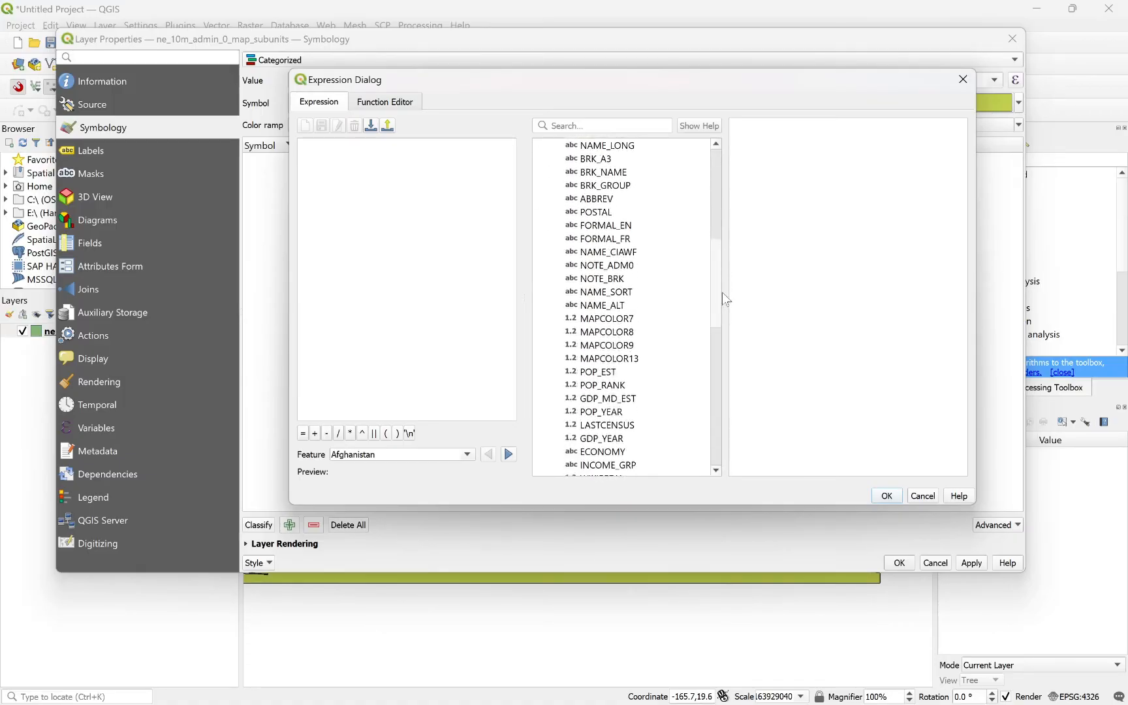
double_click(591, 373)
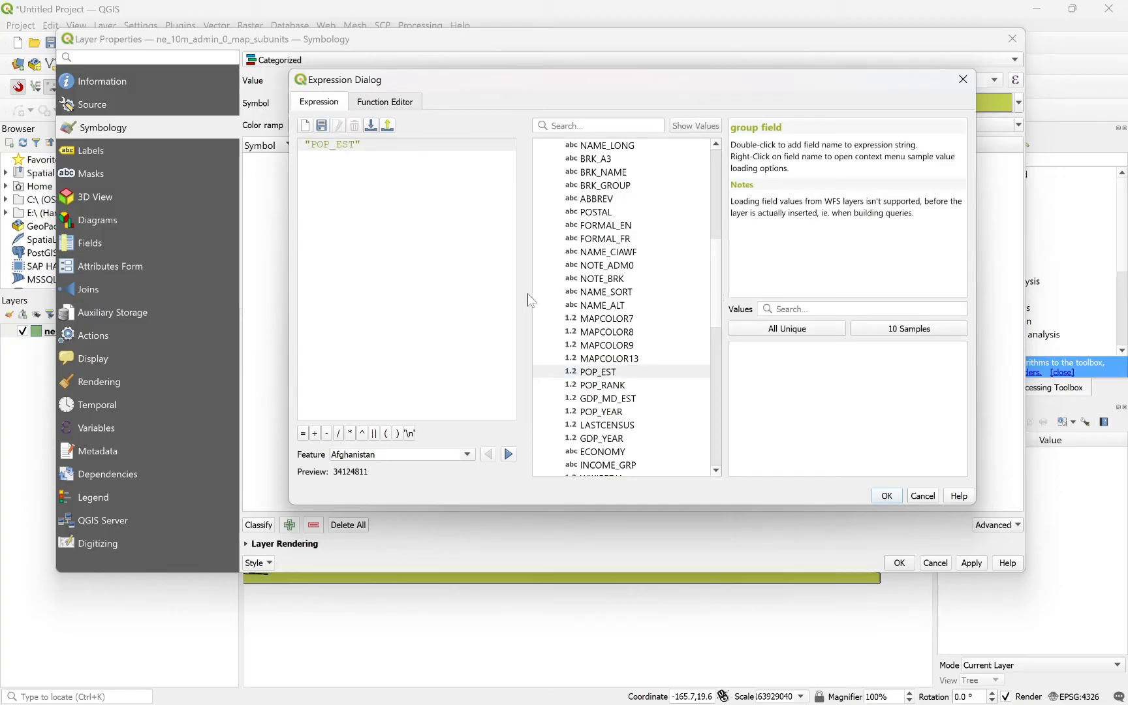
type(">")
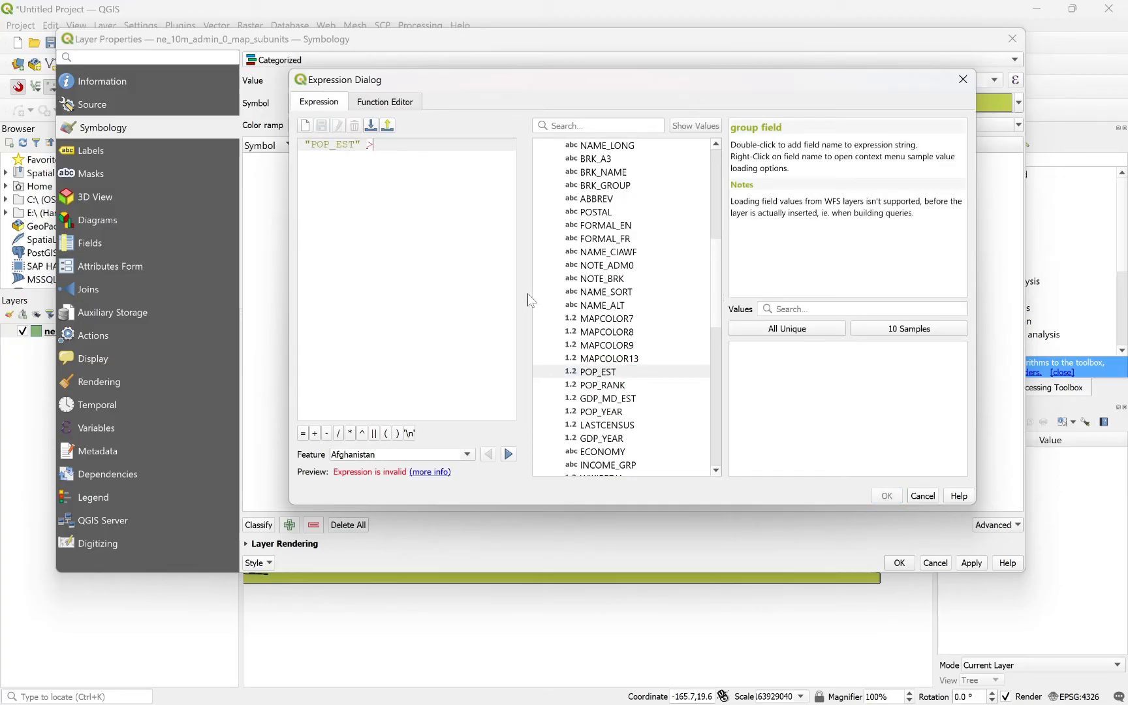
type(" 100000")
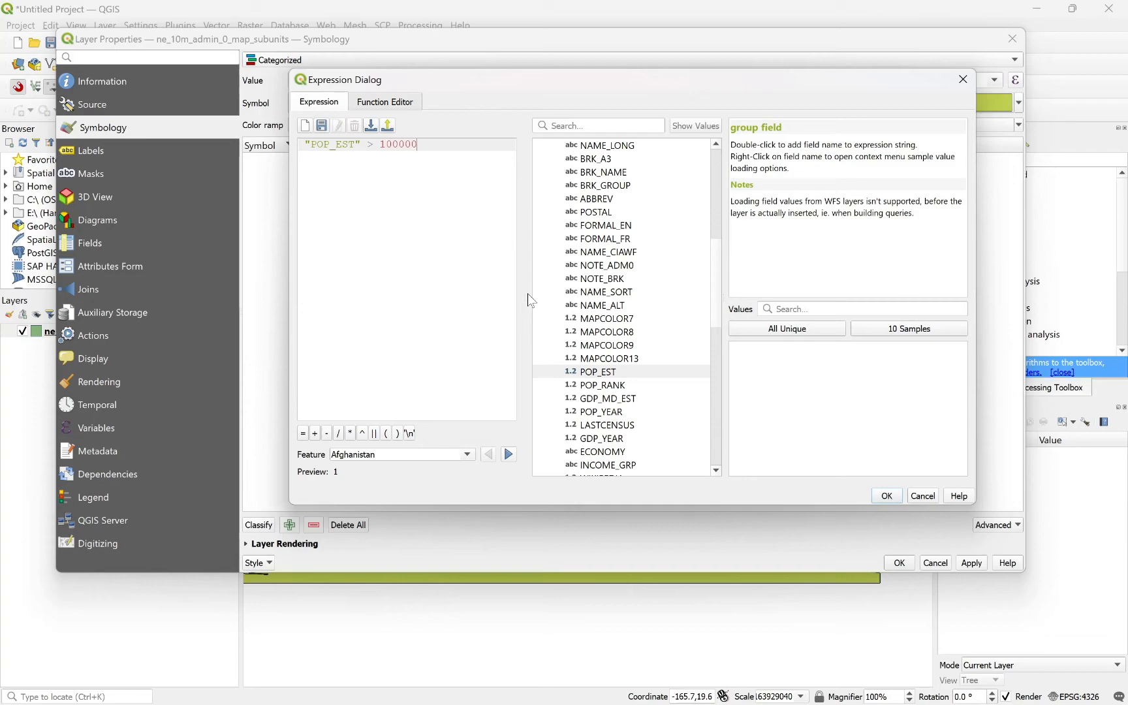
type("000")
left_click(885, 496)
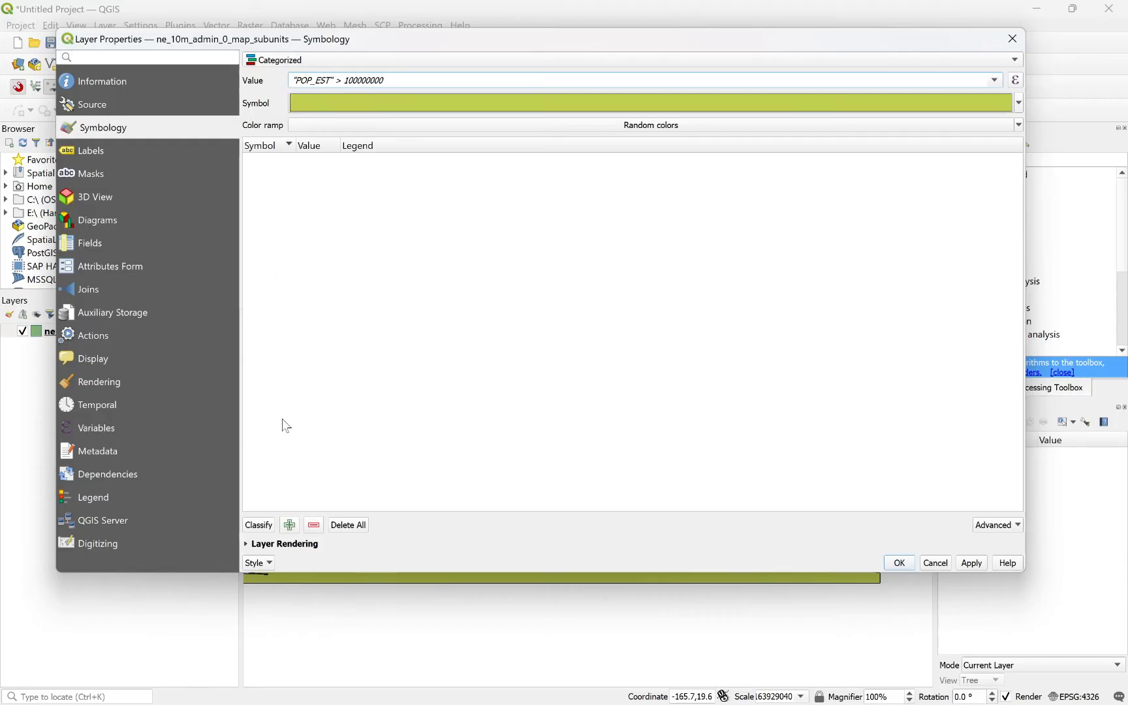
- Classify the layer by the population expression, disable the all other values category and apply the categorized symbology
left_click(257, 526)
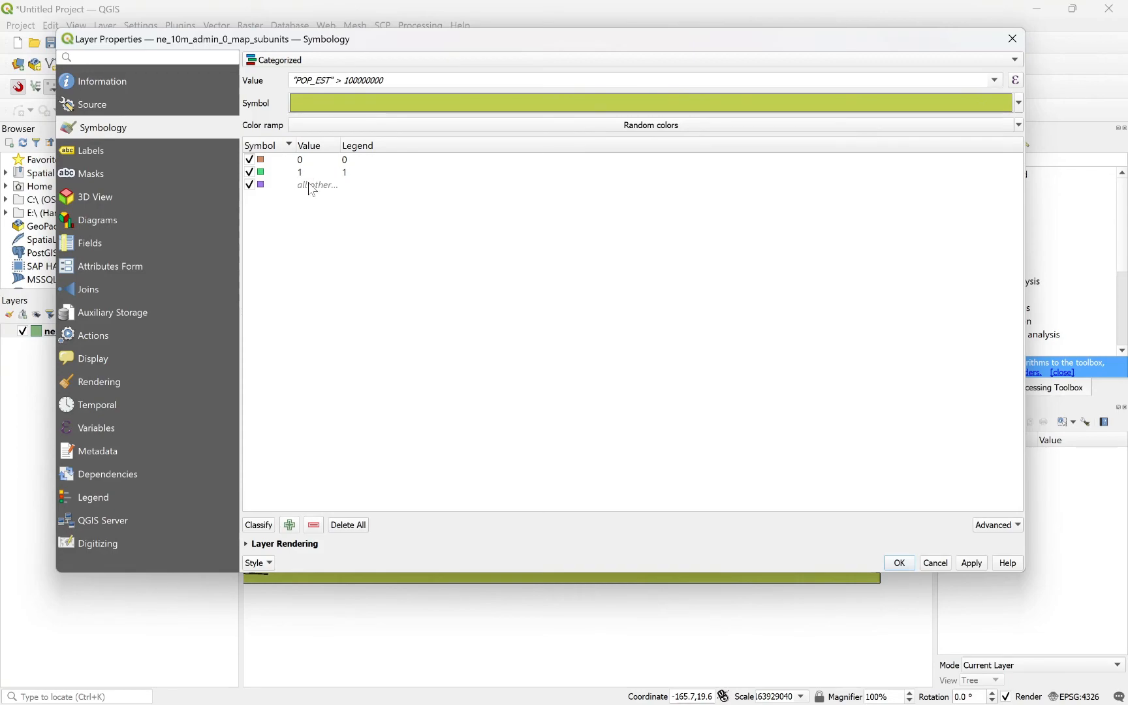
left_click(250, 185)
double_click(262, 161)
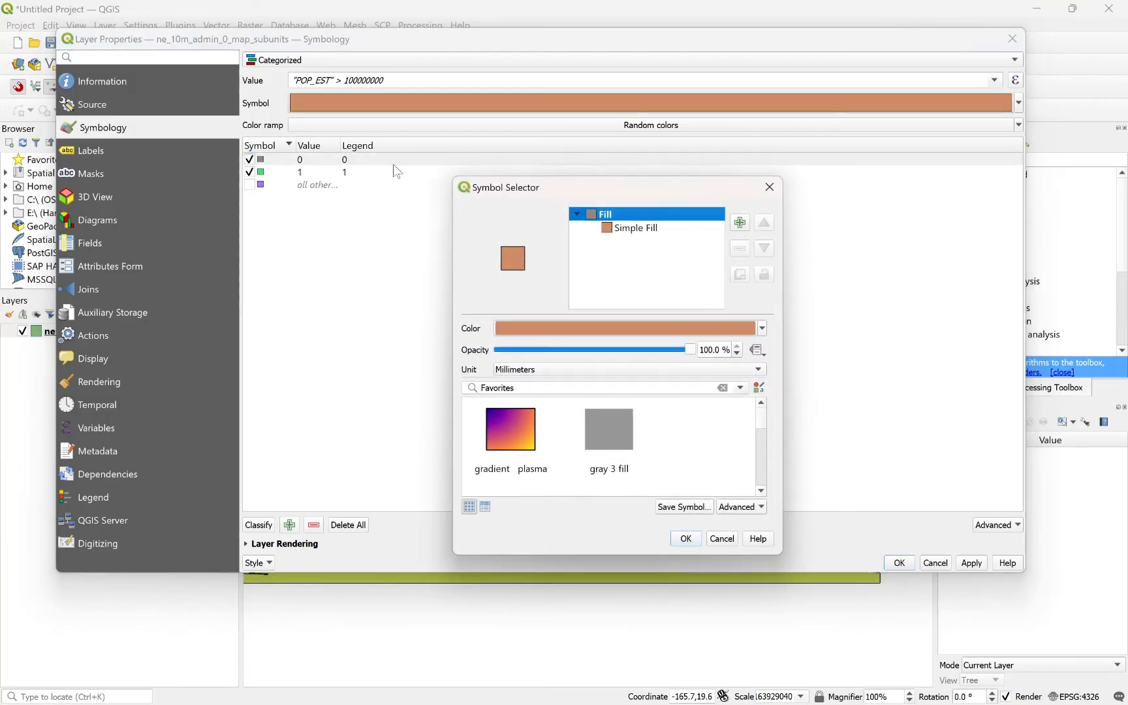
left_click(769, 187)
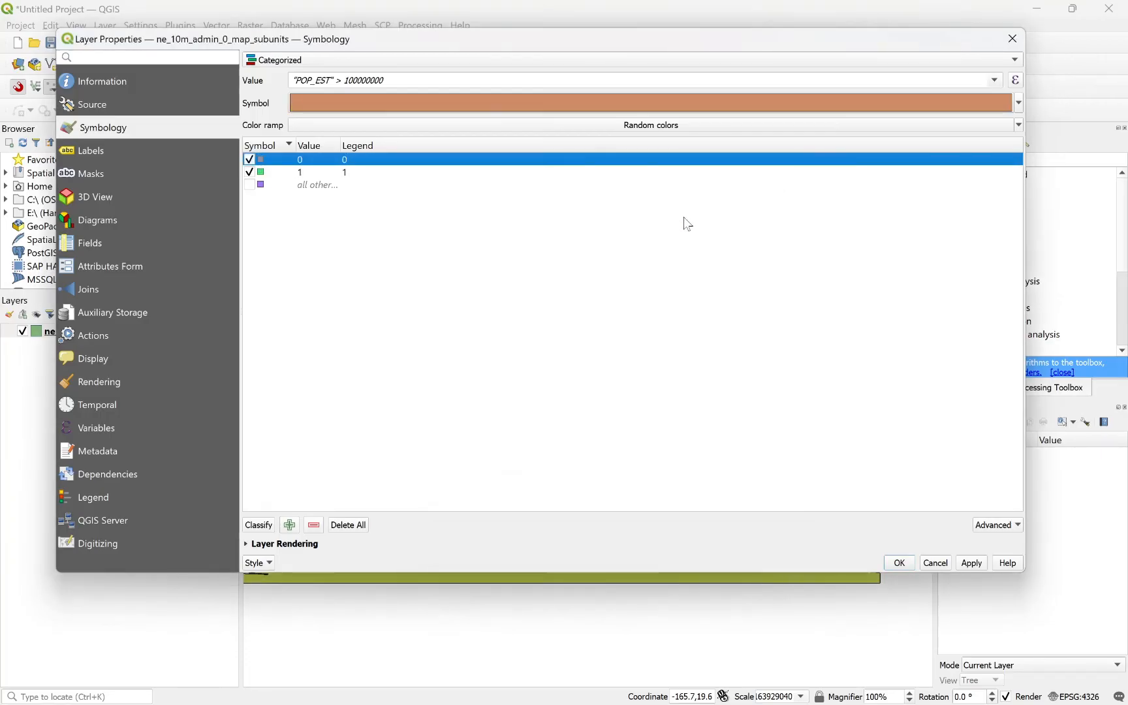
left_click(399, 262)
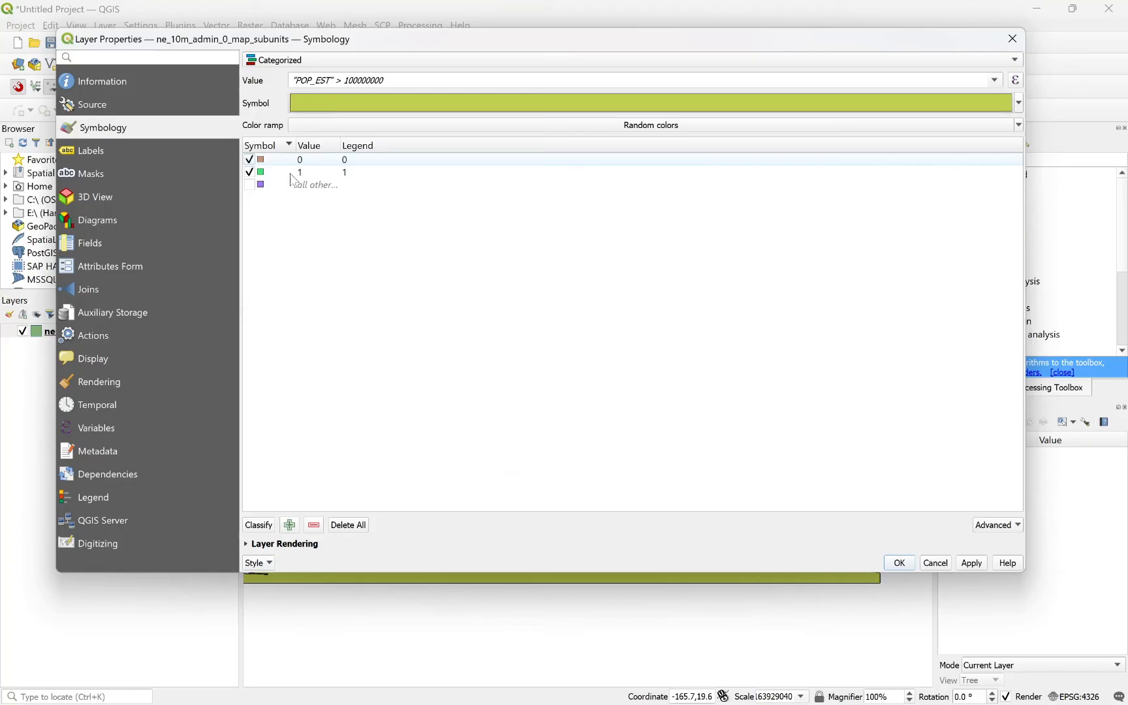
left_click(900, 562)
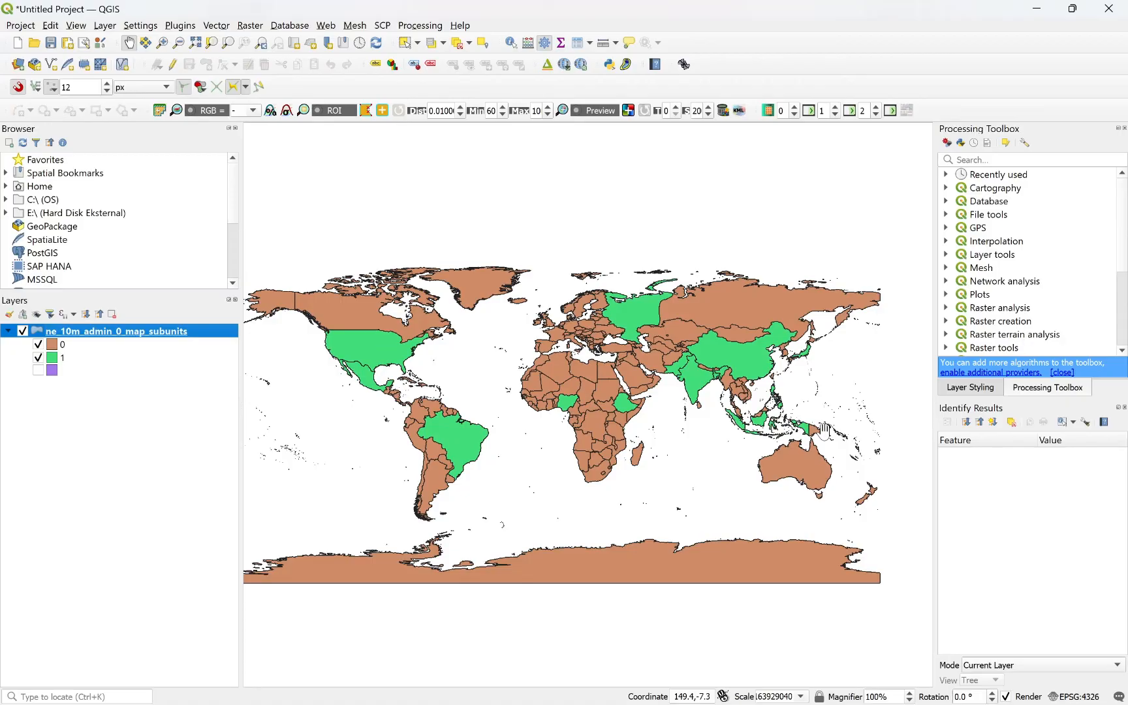
- Change the symbology of the ne_10m_admin_0_map_subunits layer to Graduated
right_click(59, 332)
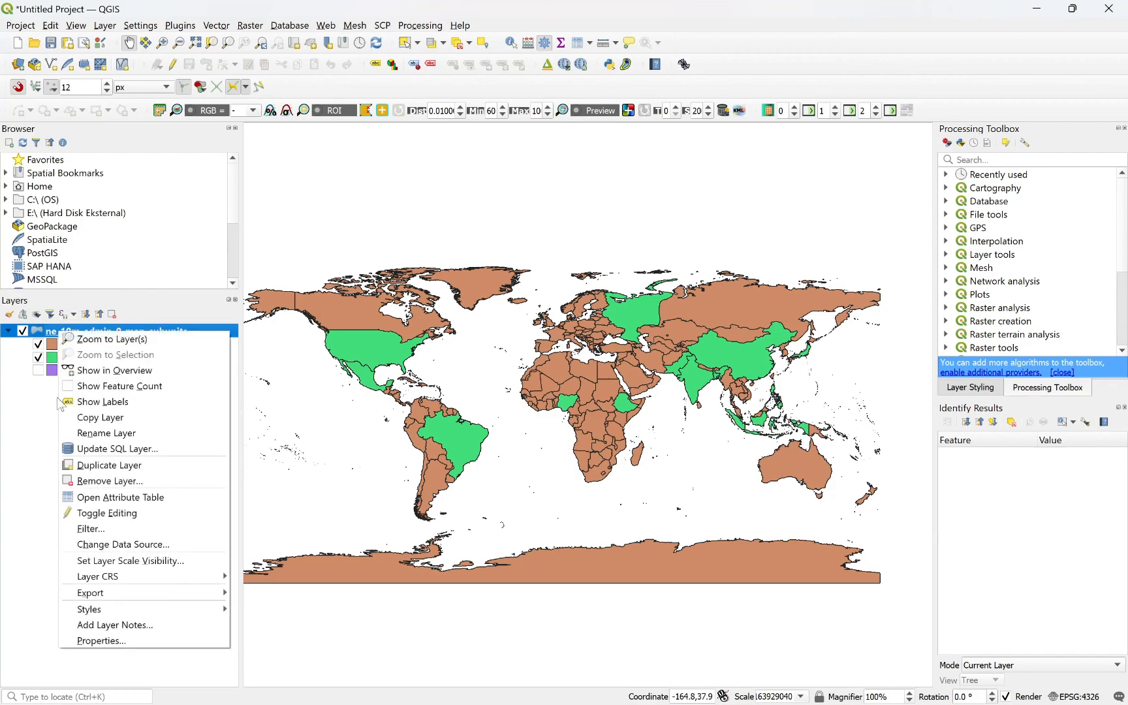
left_click(85, 641)
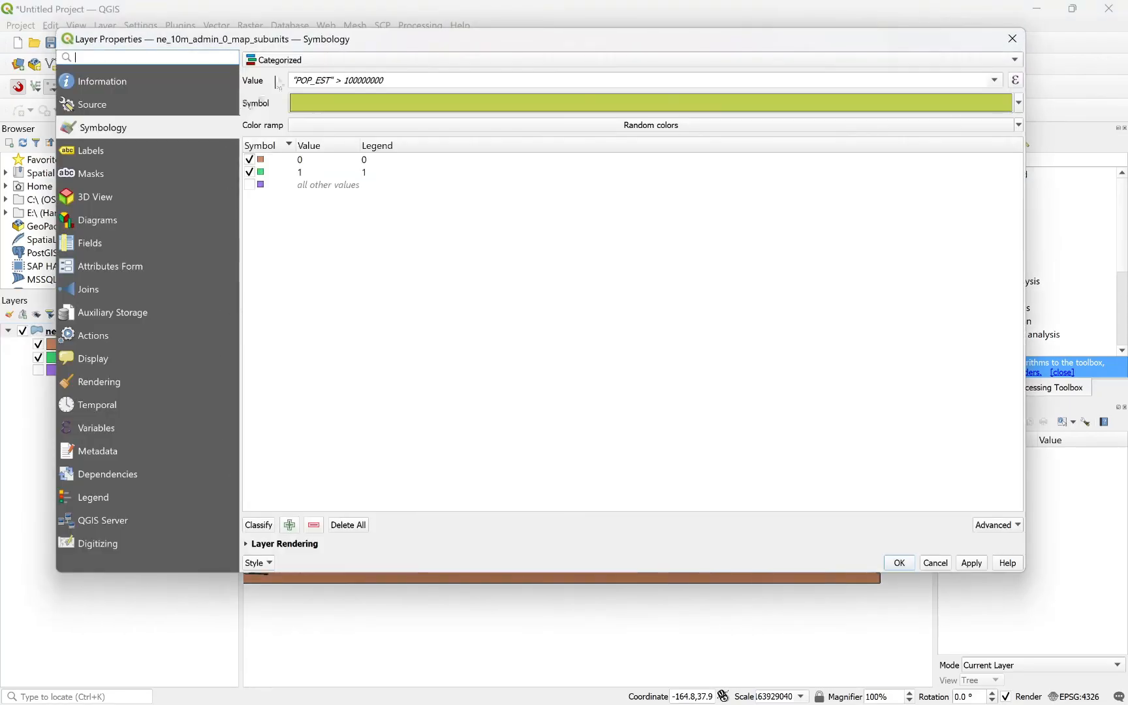
left_click(300, 62)
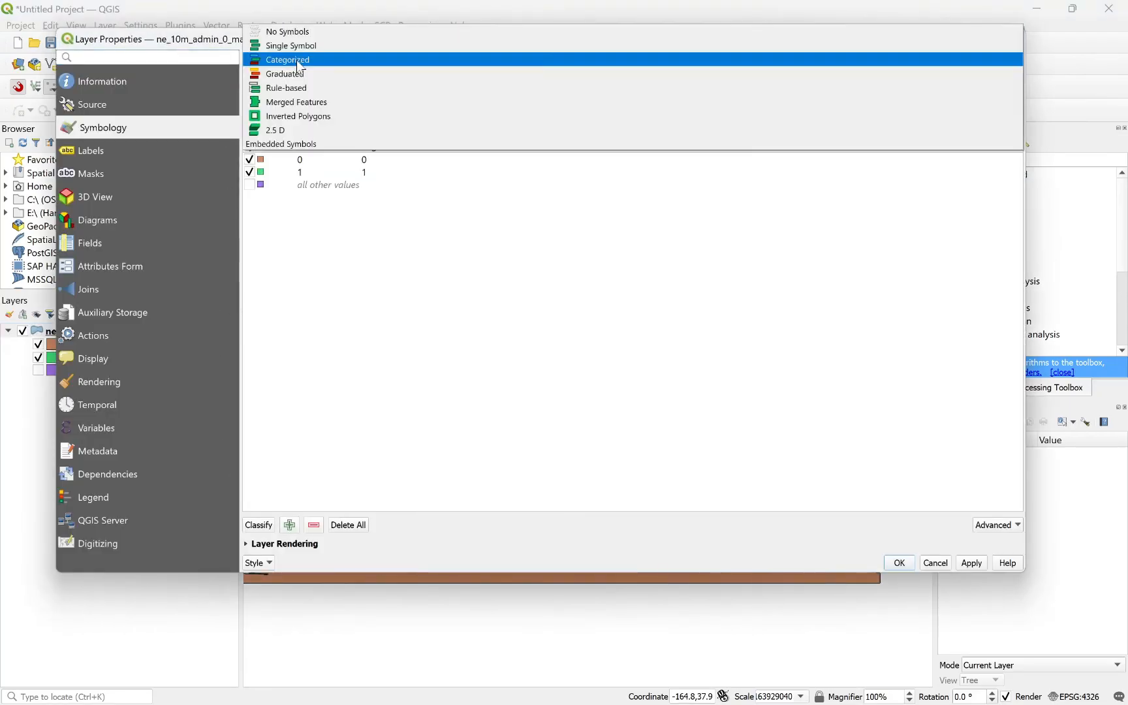
left_click(304, 75)
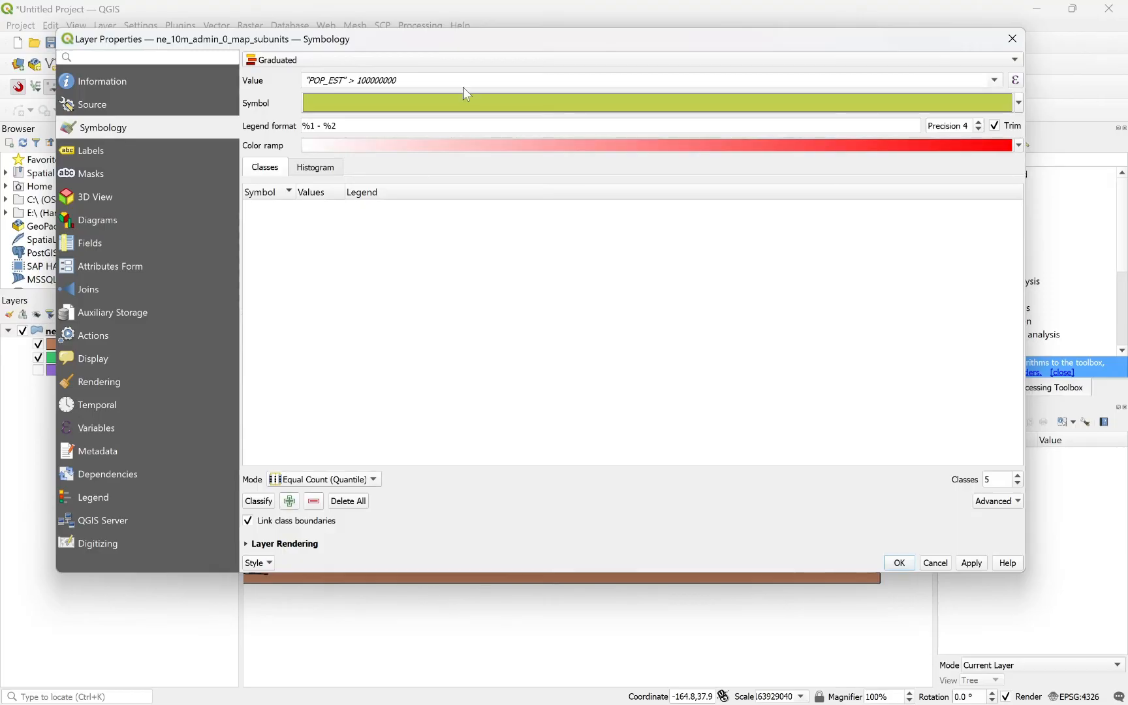
- Remove the expression from the graduated symbology's value and use the POP_EST field instead
left_click(1018, 79)
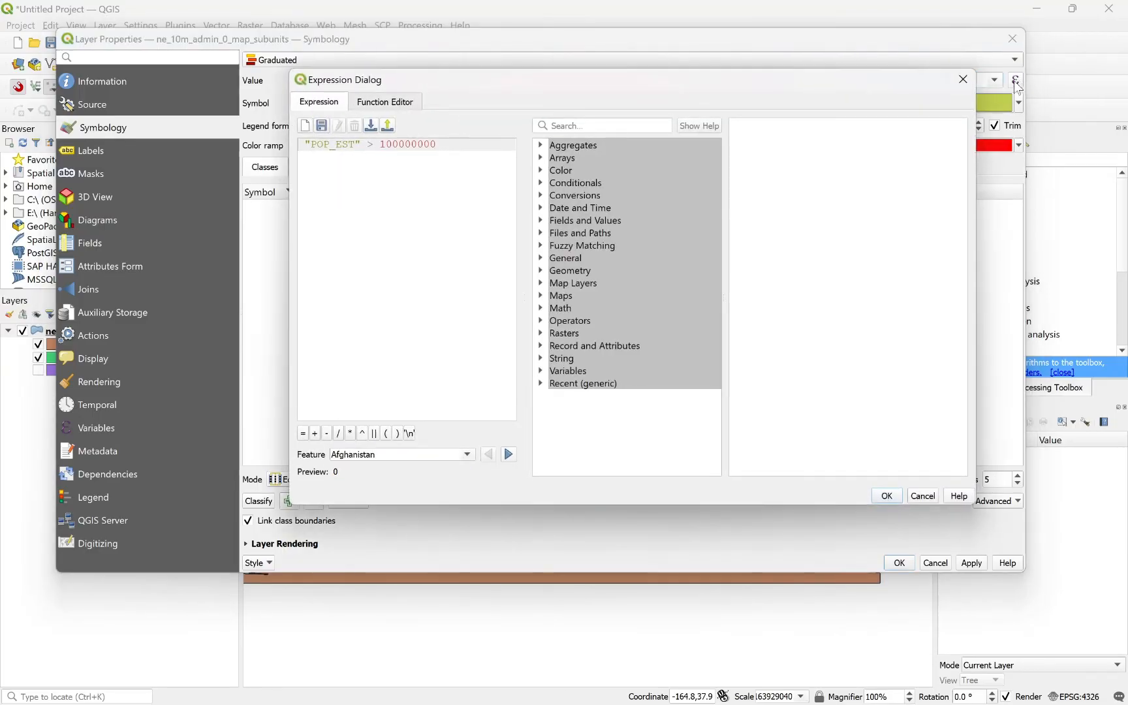
left_click_drag(439, 144, 294, 142)
left_click(441, 145)
key("BackSpace")
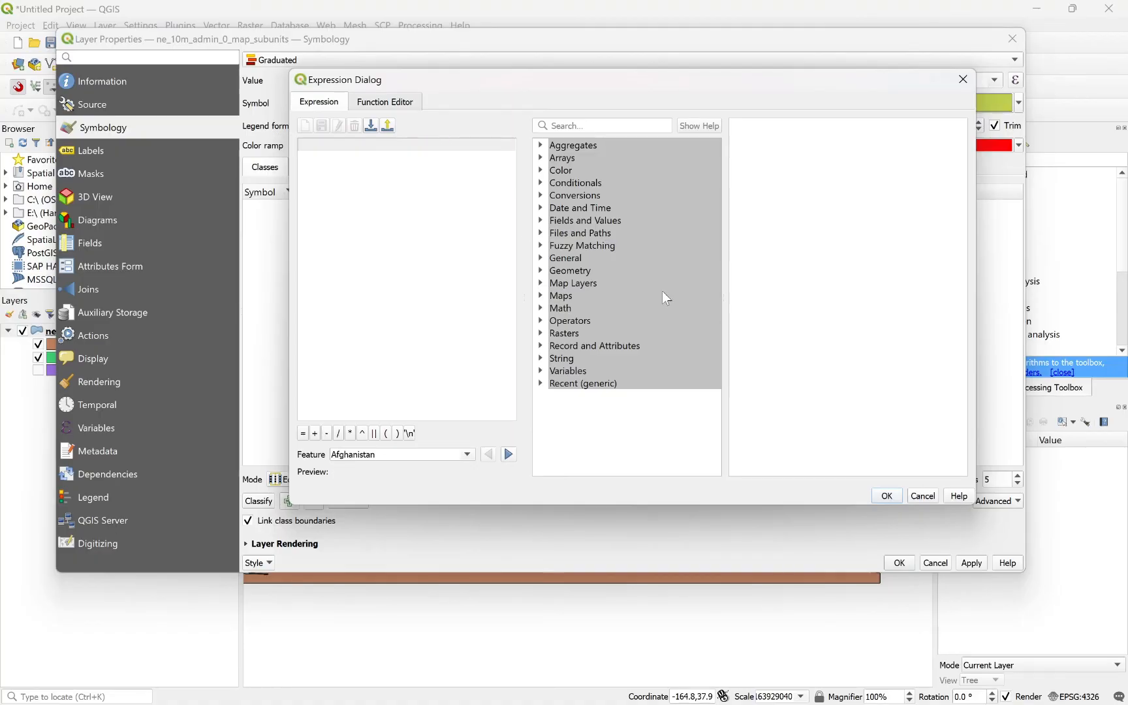
left_click(893, 495)
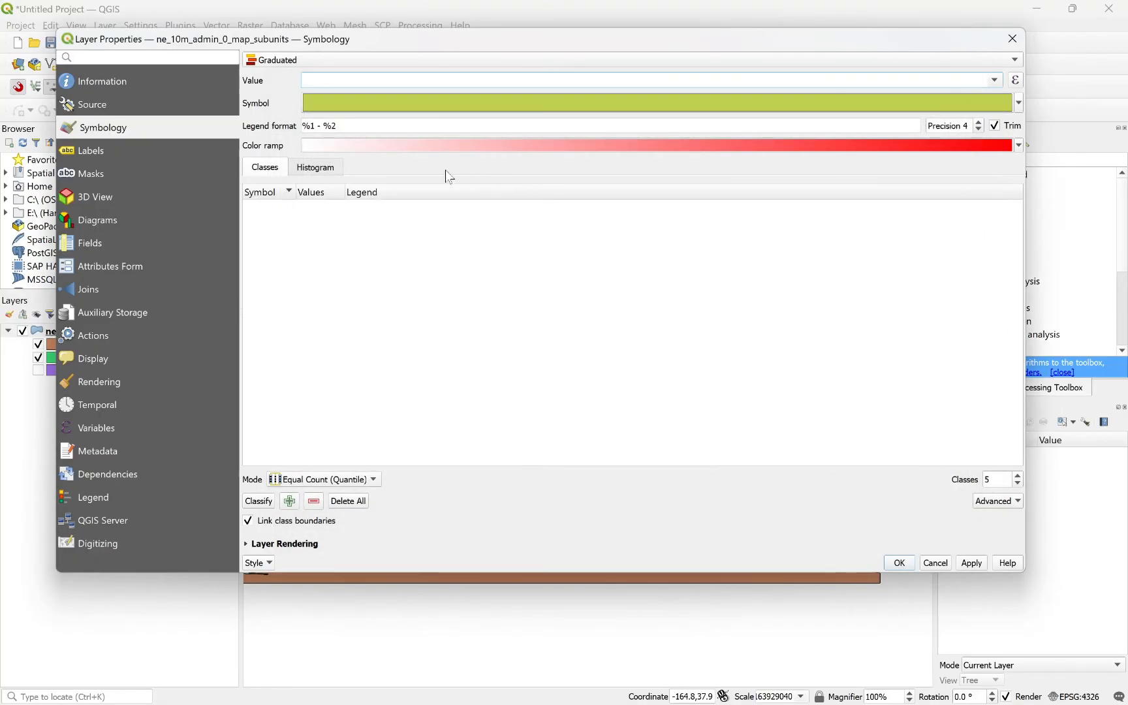
left_click(995, 85)
scroll(751, 179, "down", 4)
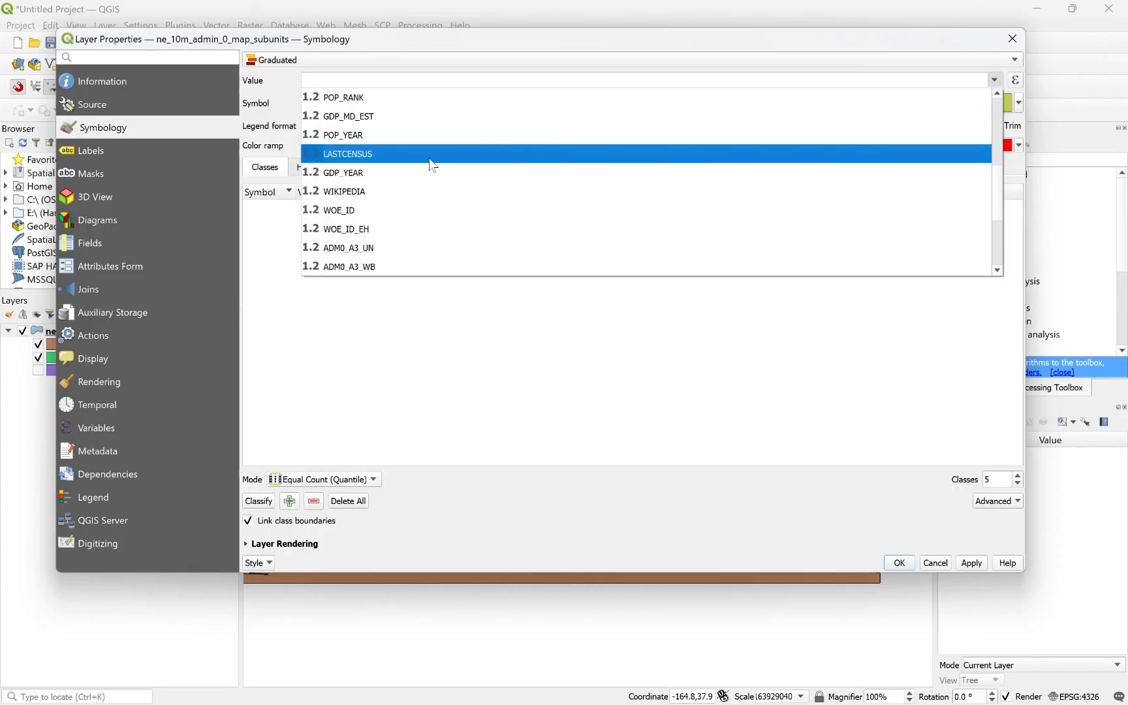
scroll(435, 183, "up", 2)
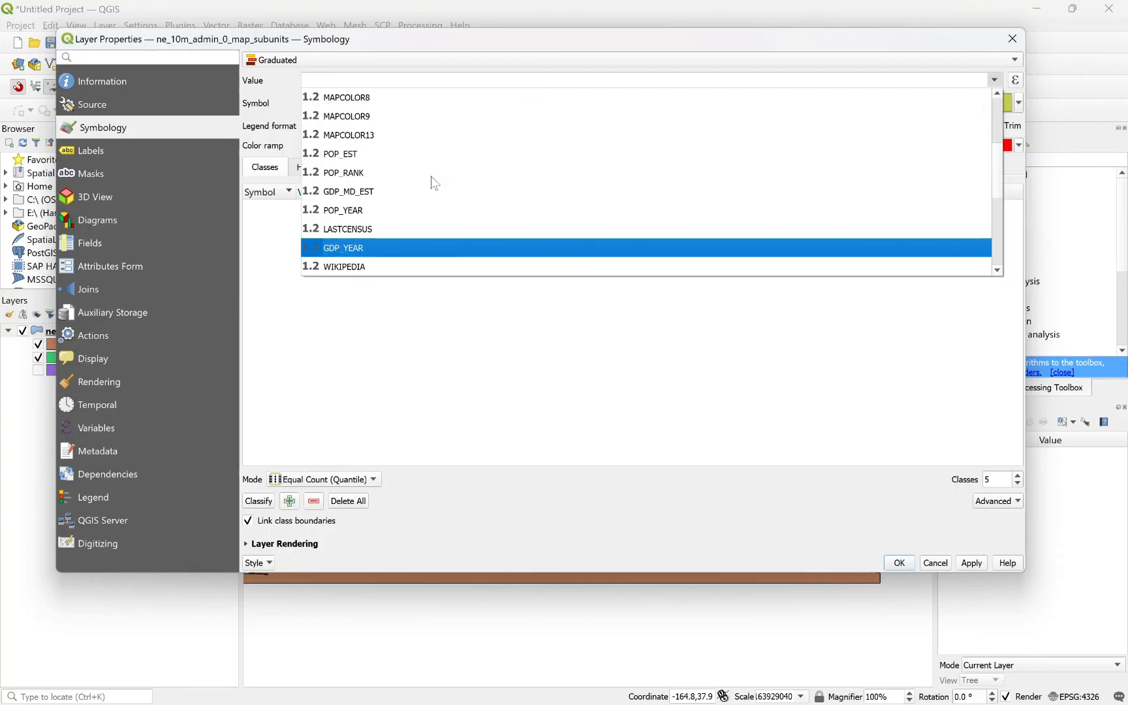
left_click(353, 157)
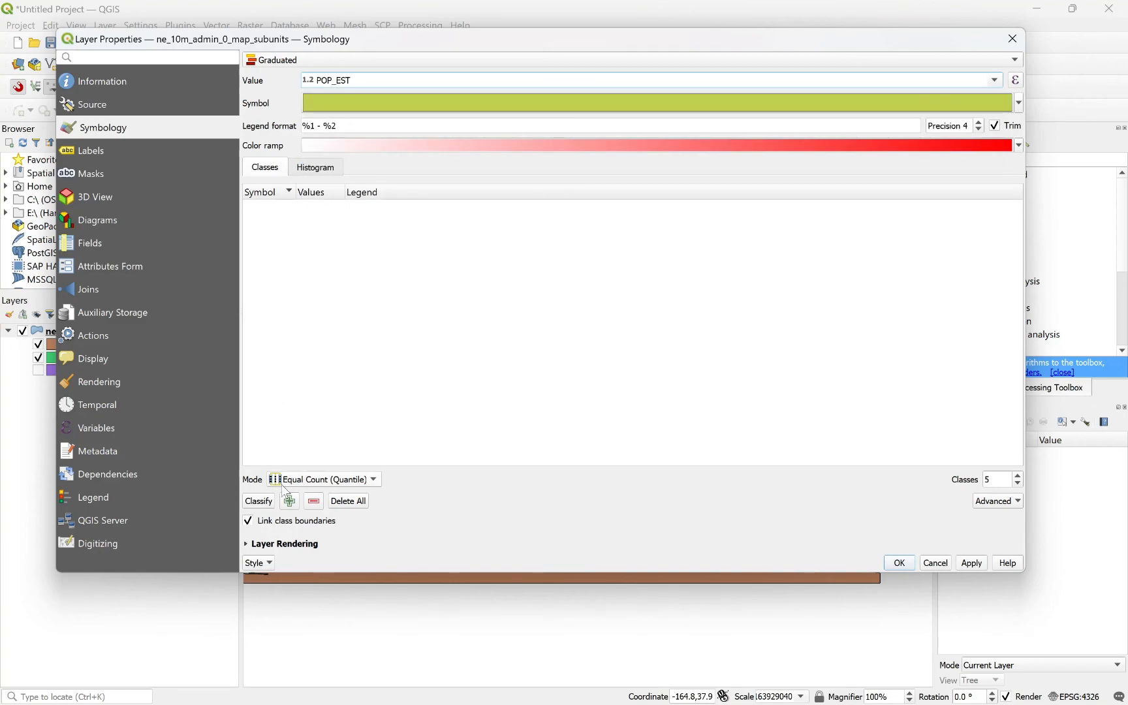
- Classify POP_EST with the Natural Breaks (Jenks) mode and apply the graduated symbology to the layer
left_click(258, 501)
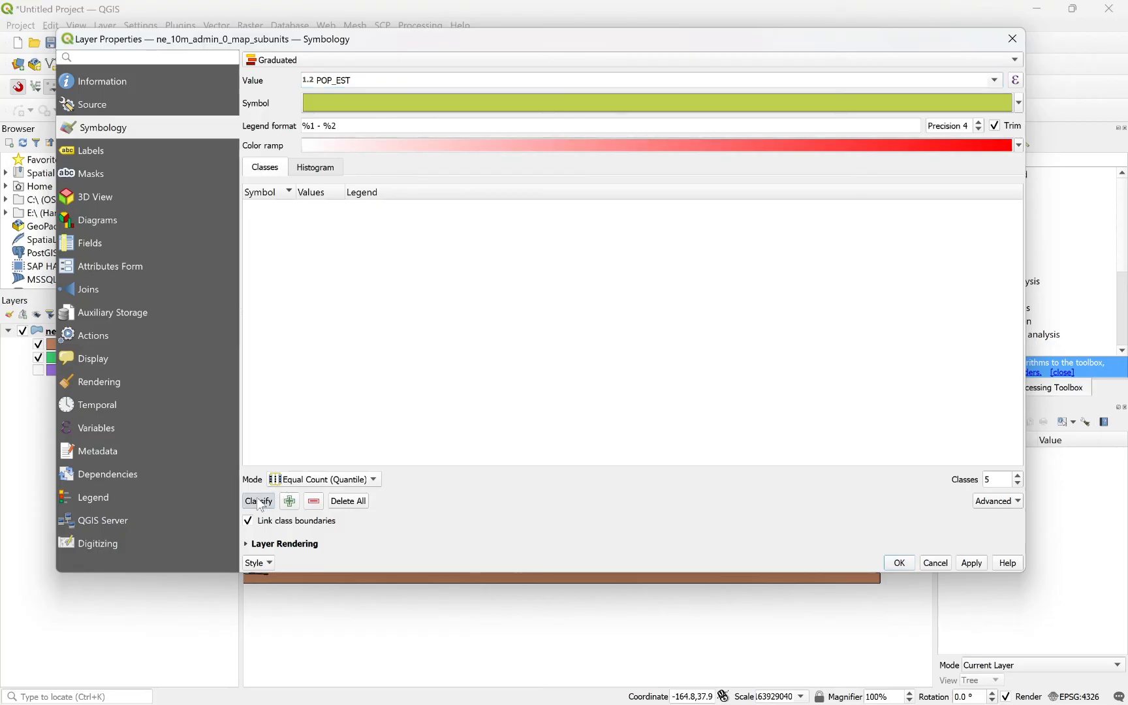
left_click(338, 483)
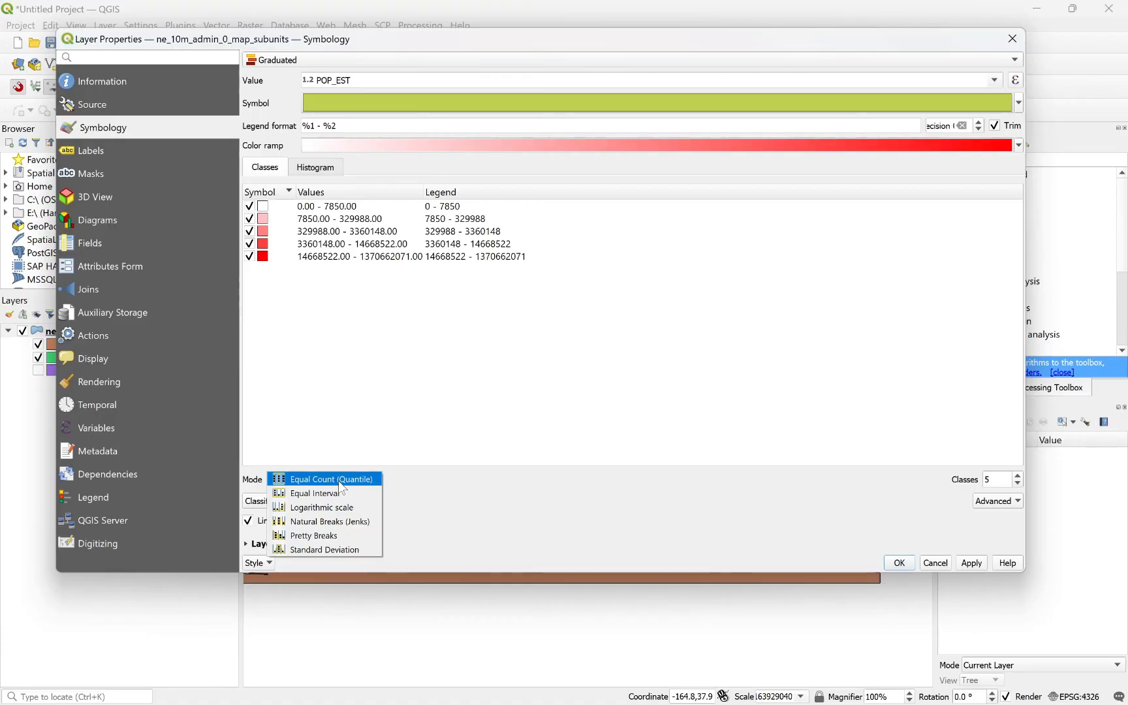
left_click(339, 524)
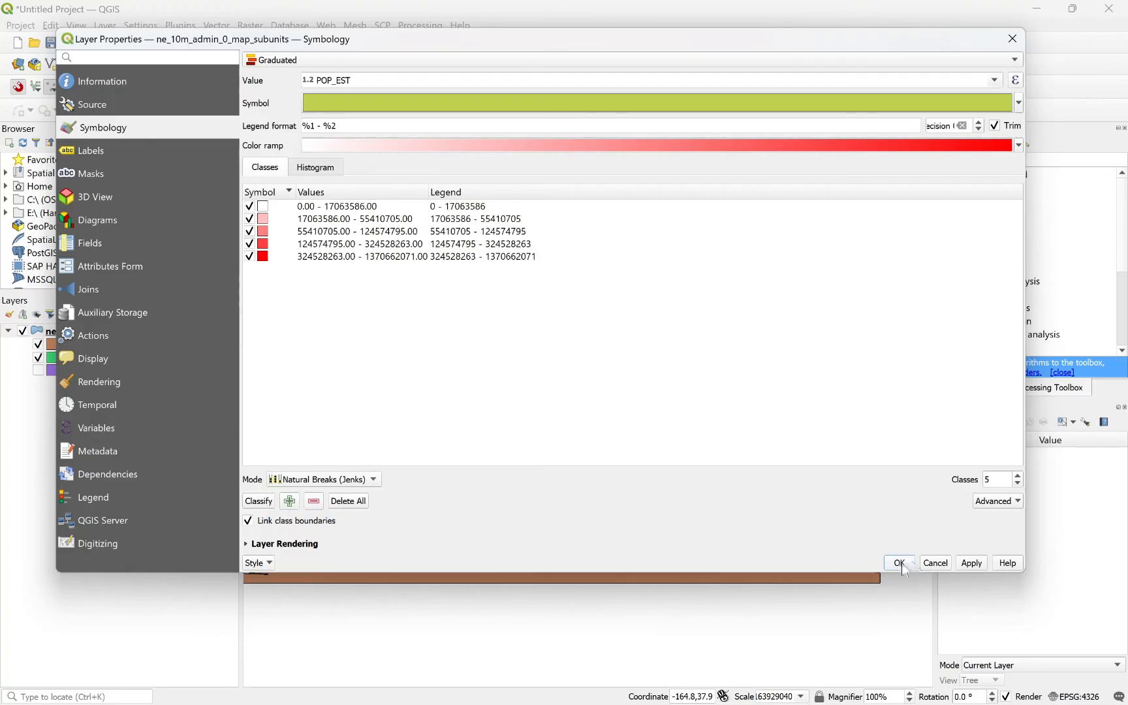
left_click(972, 564)
left_click(898, 563)
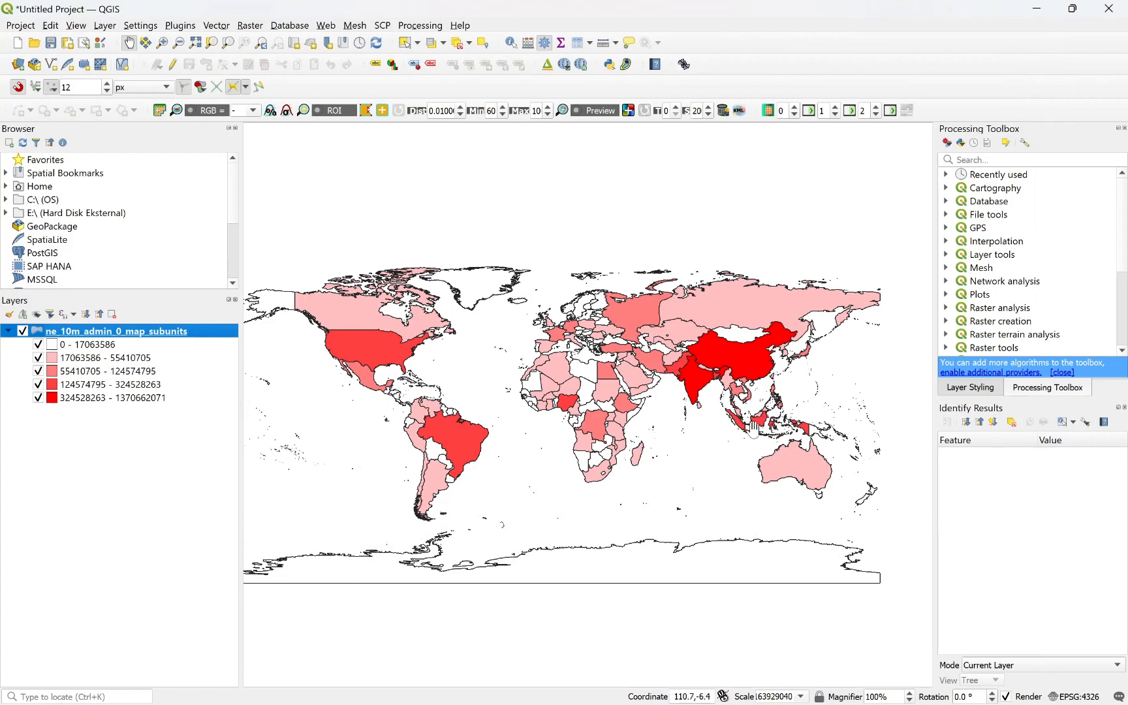
- Examine the graduated population colours on the map around South and Southeast Asia and across the whole world
scroll(762, 428, "up", 1)
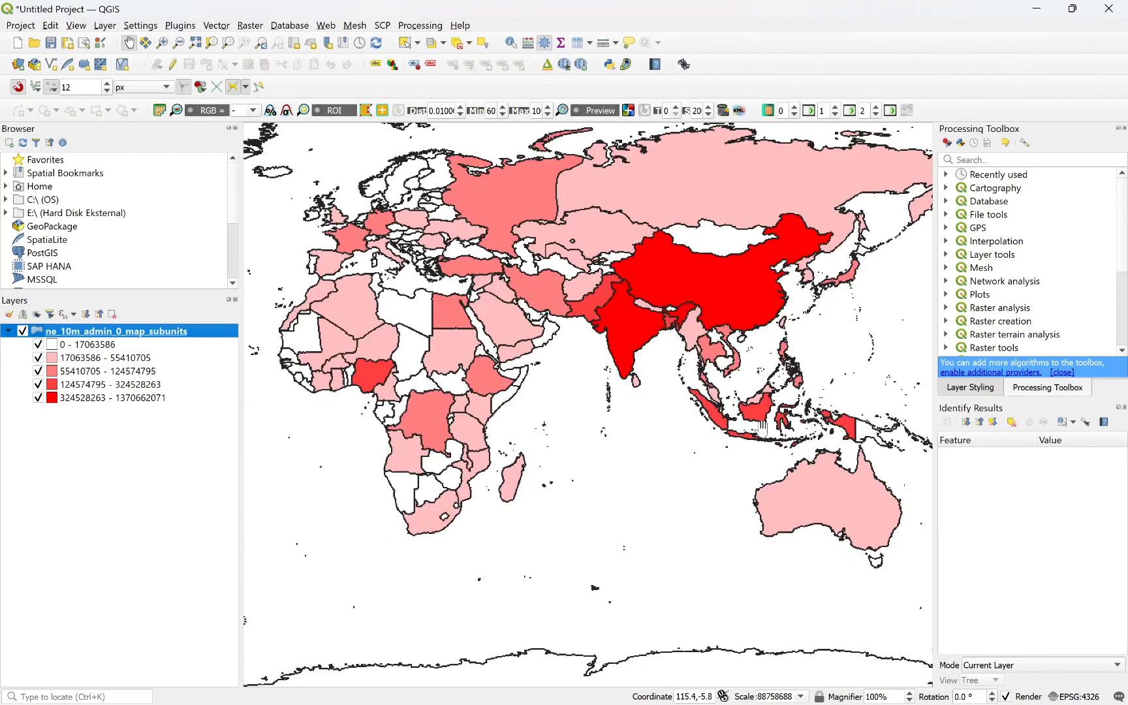
scroll(762, 427, "up", 1)
left_click_drag(744, 338, 678, 372)
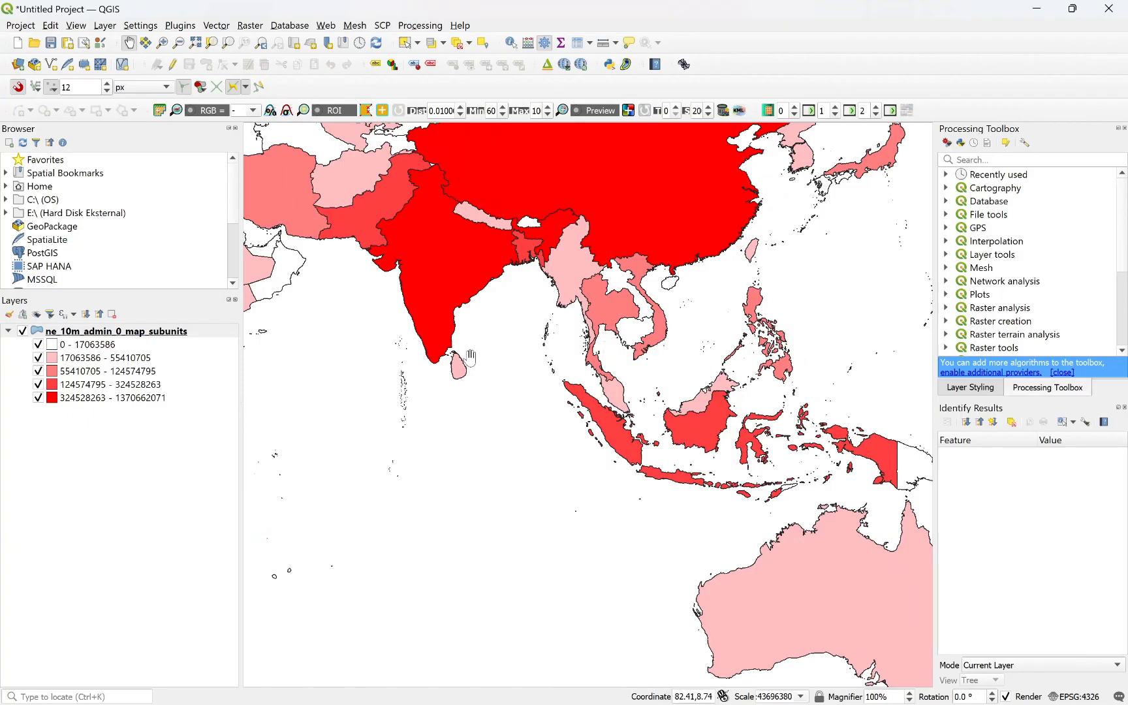
scroll(469, 356, "down", 1)
left_click_drag(400, 367, 664, 391)
scroll(562, 381, "down", 1)
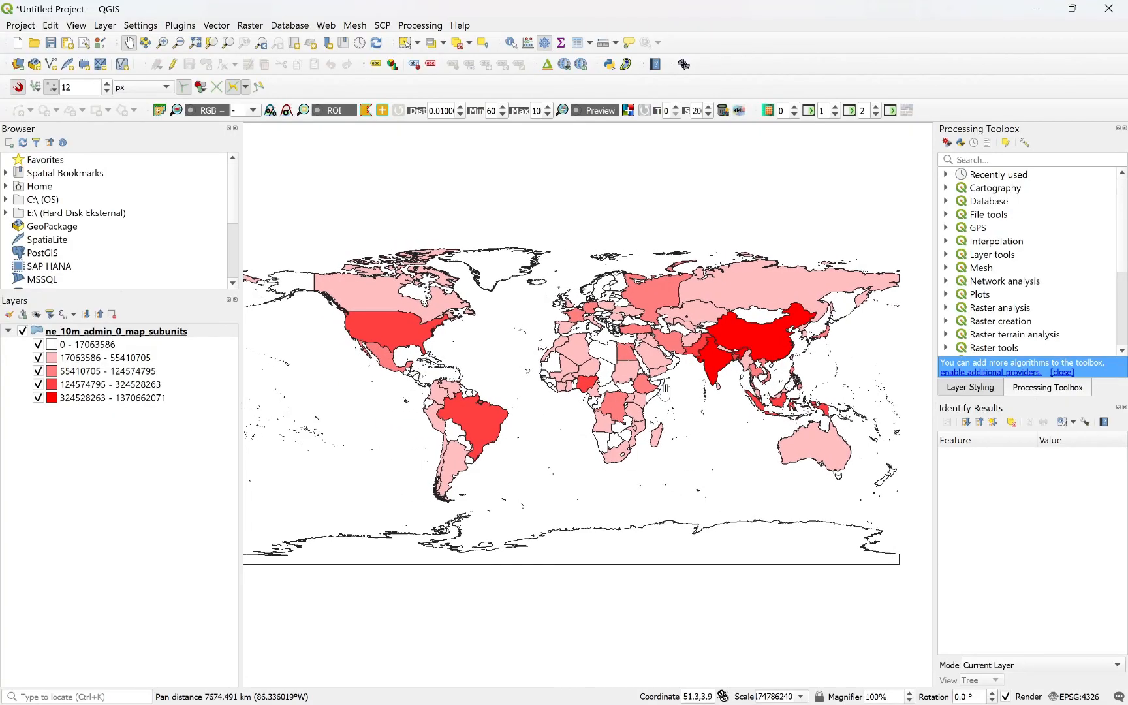